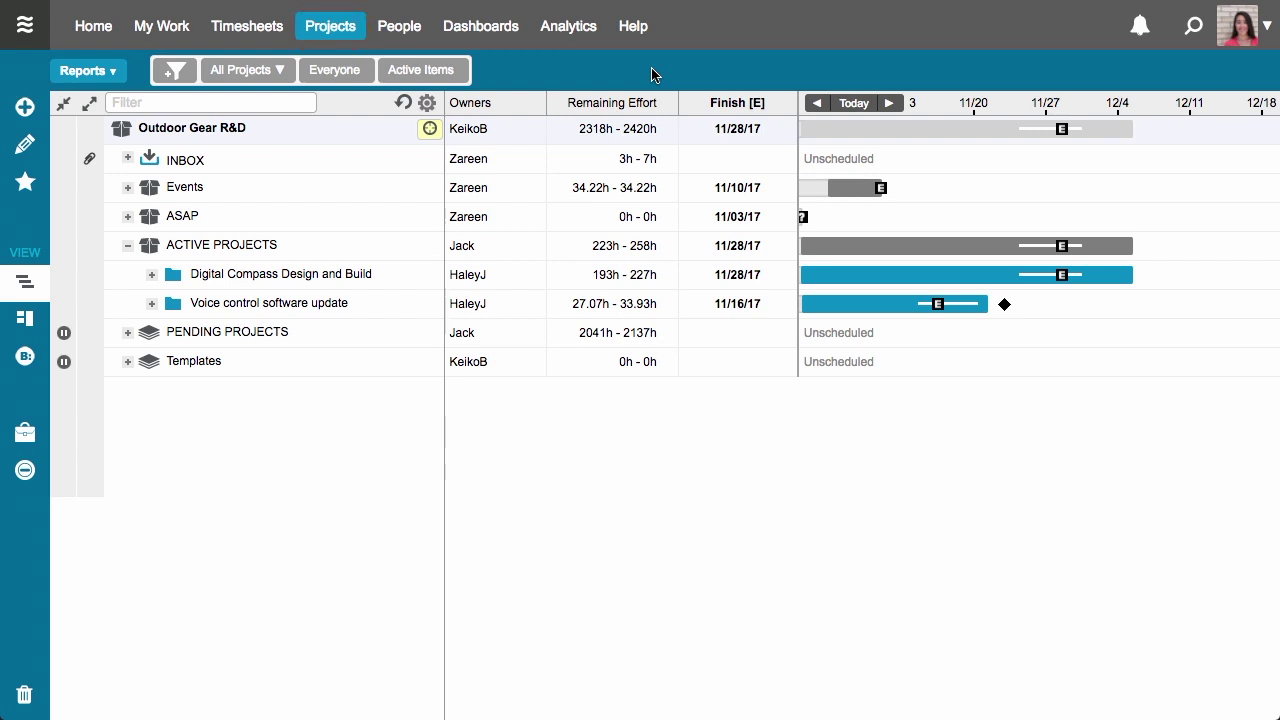
Select the ACTIVE PROJECTS package and bring up the Add Items choices.
left_click(386, 246)
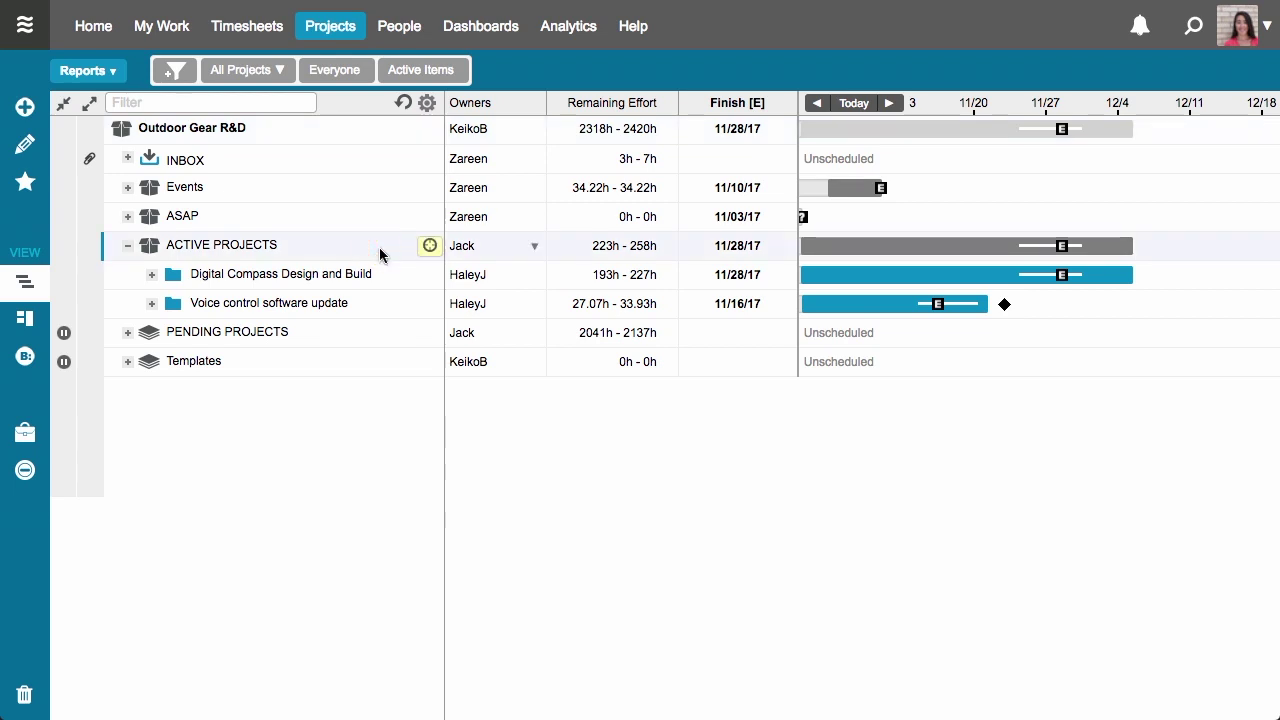
left_click(25, 108)
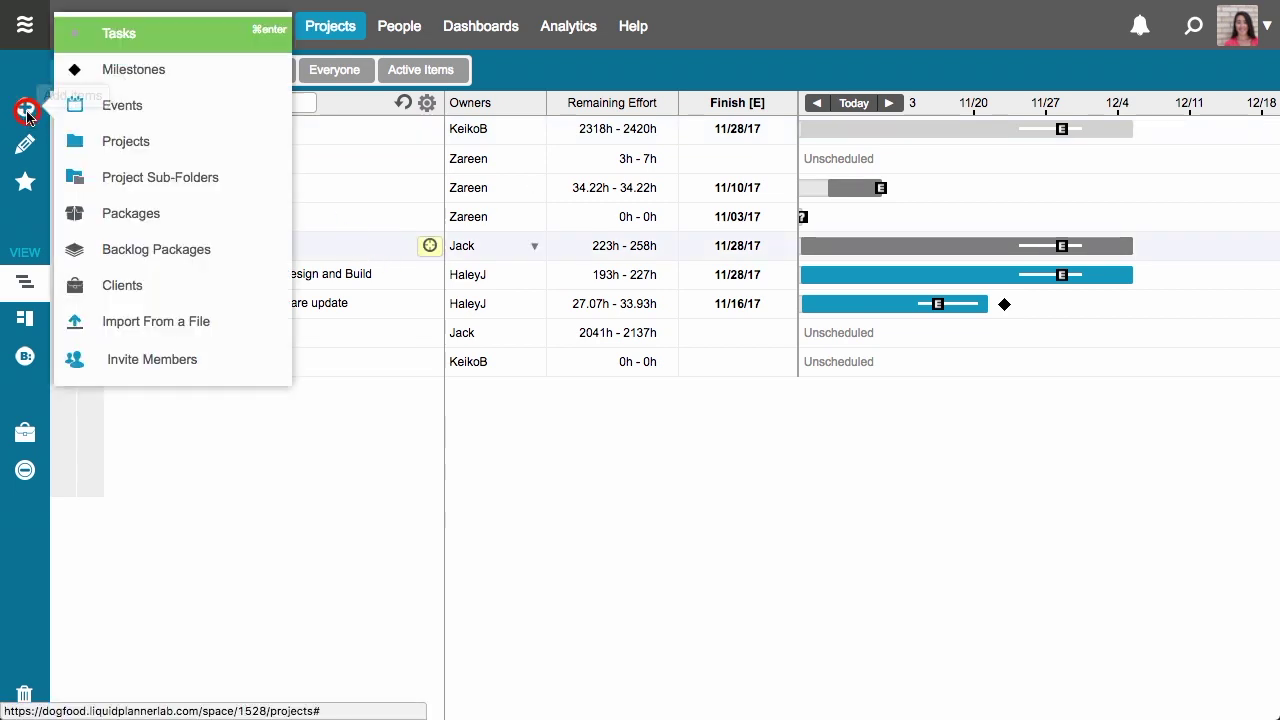
Create the project 'Motion Sensor Upgrade' in ACTIVE PROJECTS with an assigned owner.
left_click(205, 144)
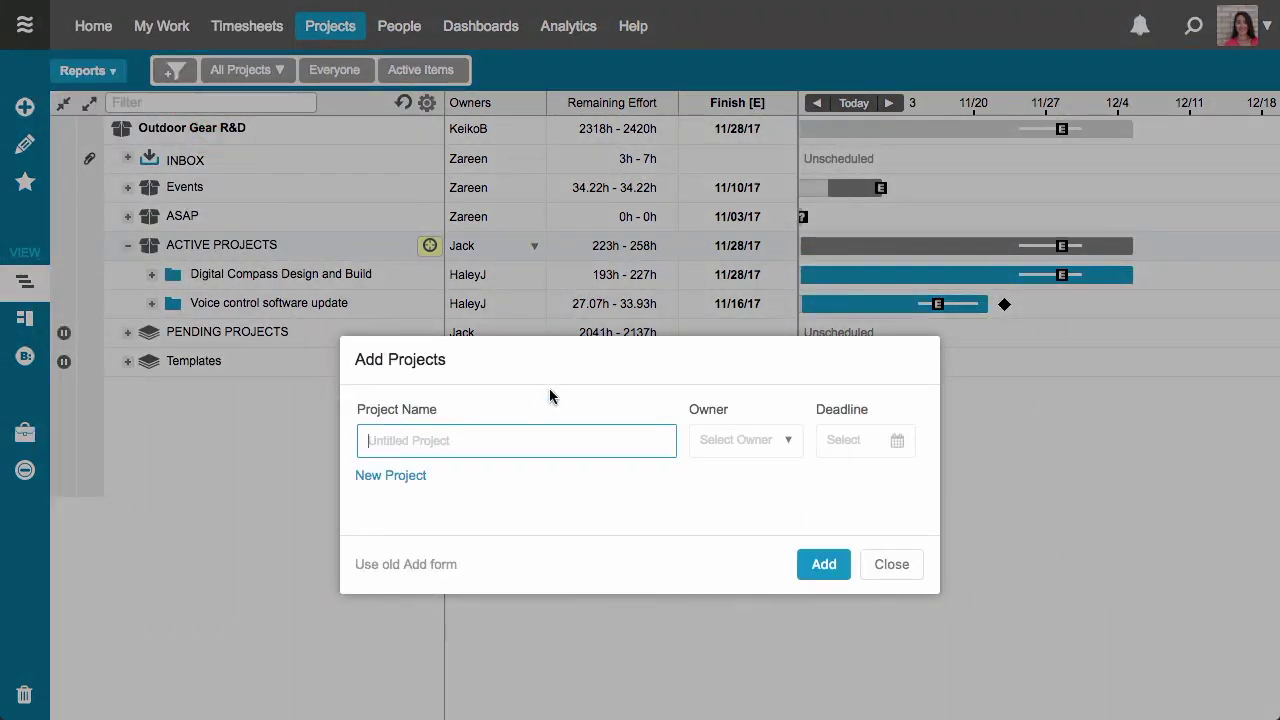
type("Motion Sensor Upgrade")
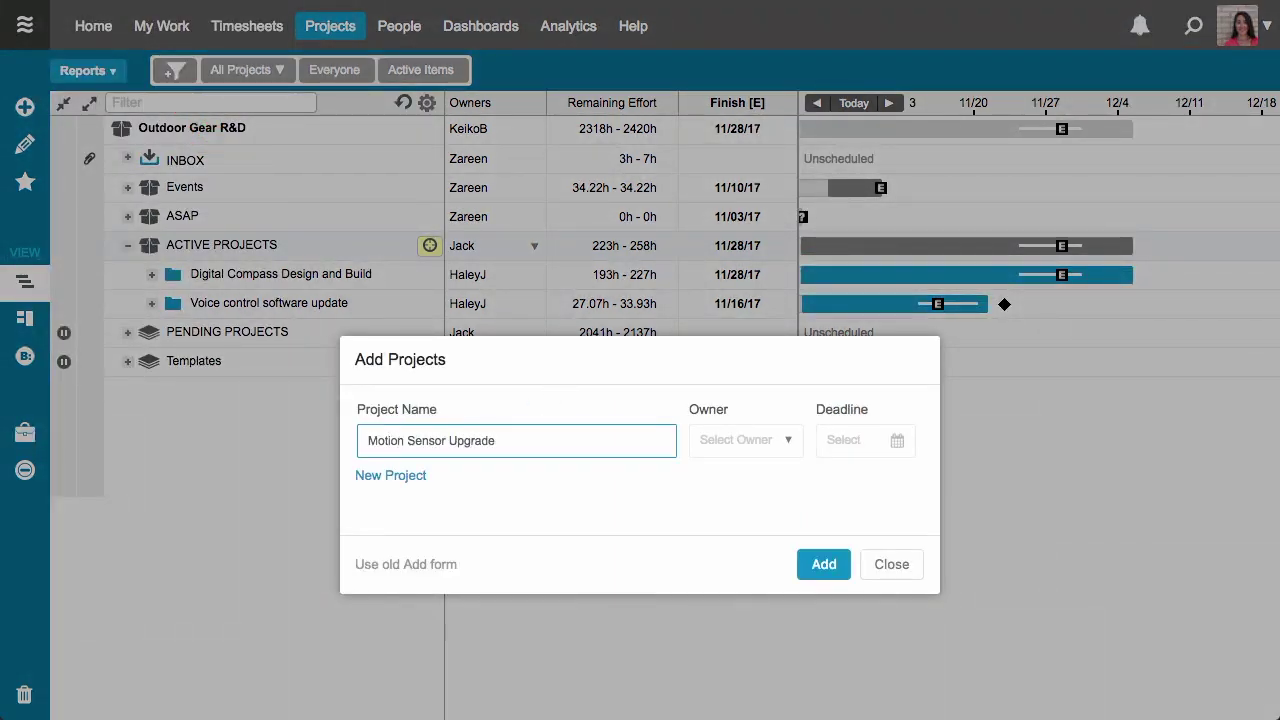
left_click(762, 447)
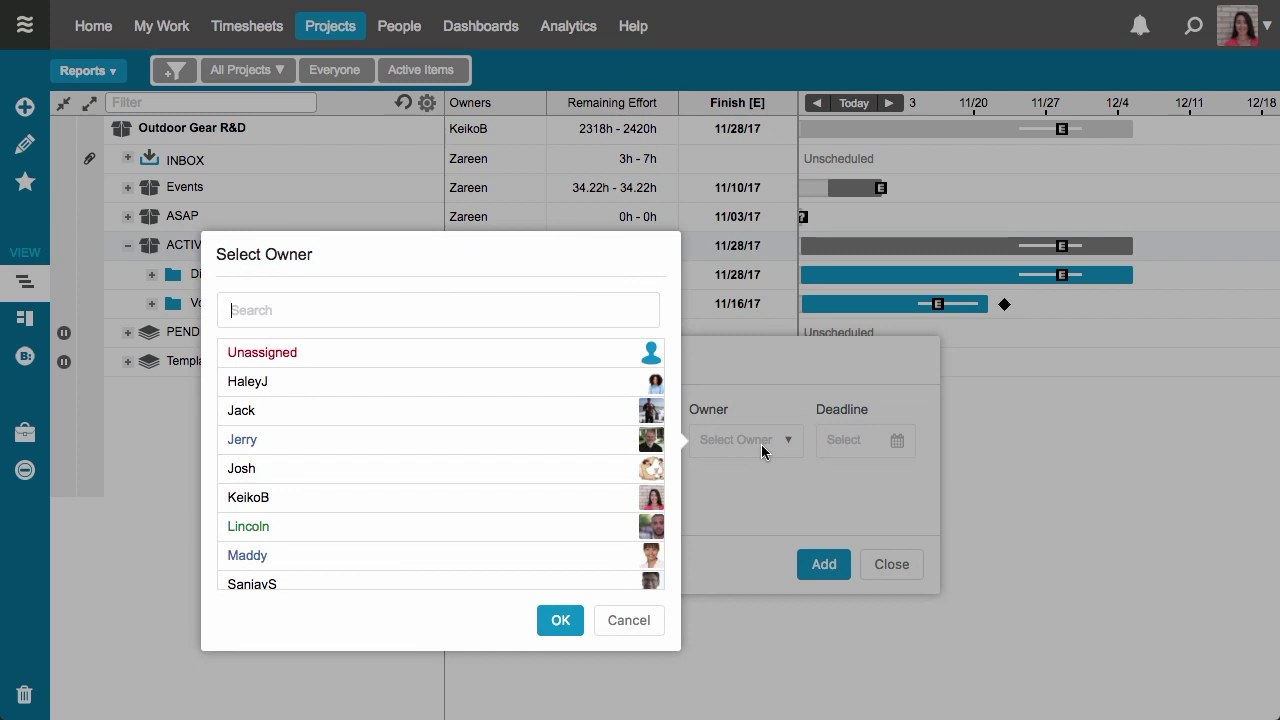
double_click(519, 497)
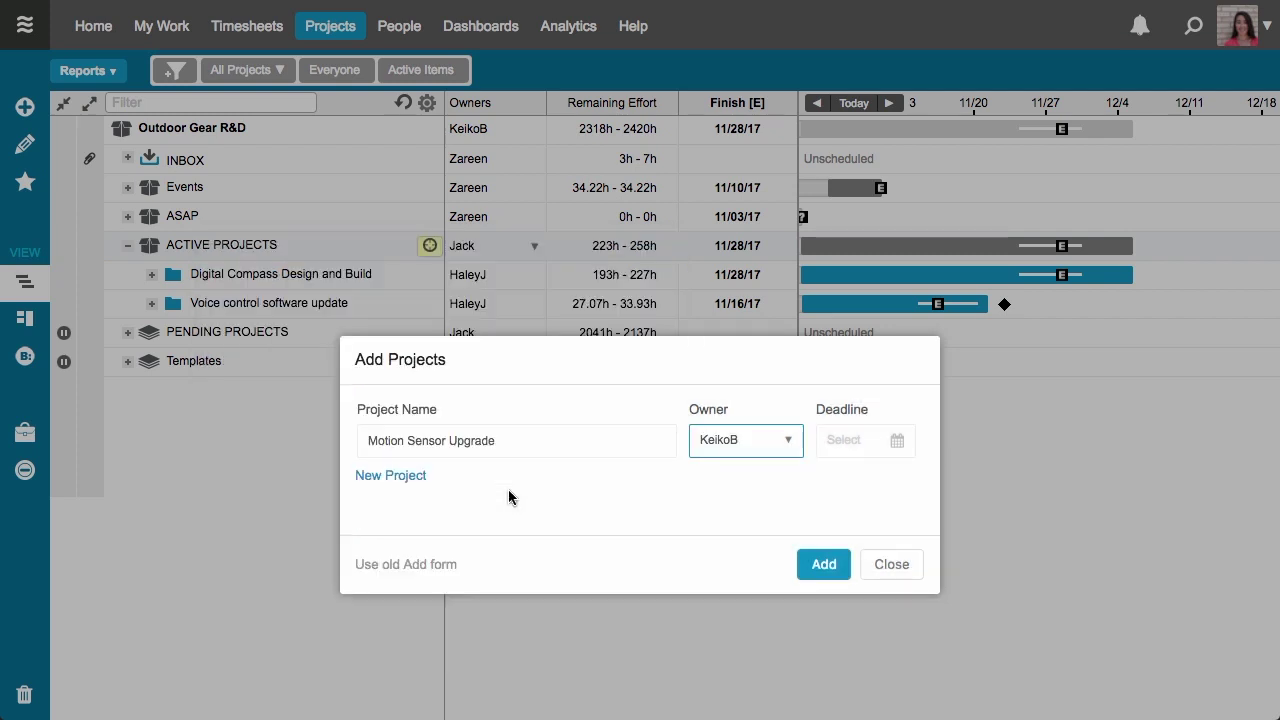
left_click(816, 564)
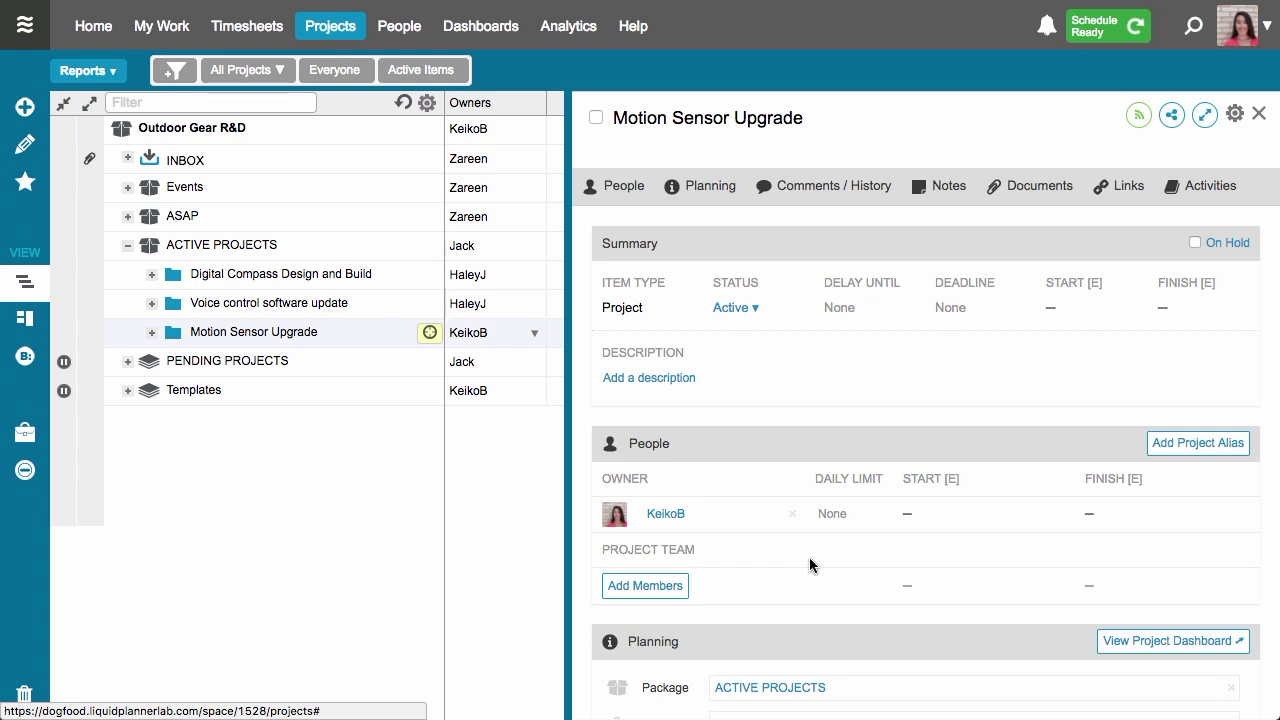
Set ACME Electronics as the Motion Sensor Upgrade project's client.
scroll(809, 558, "down", 5)
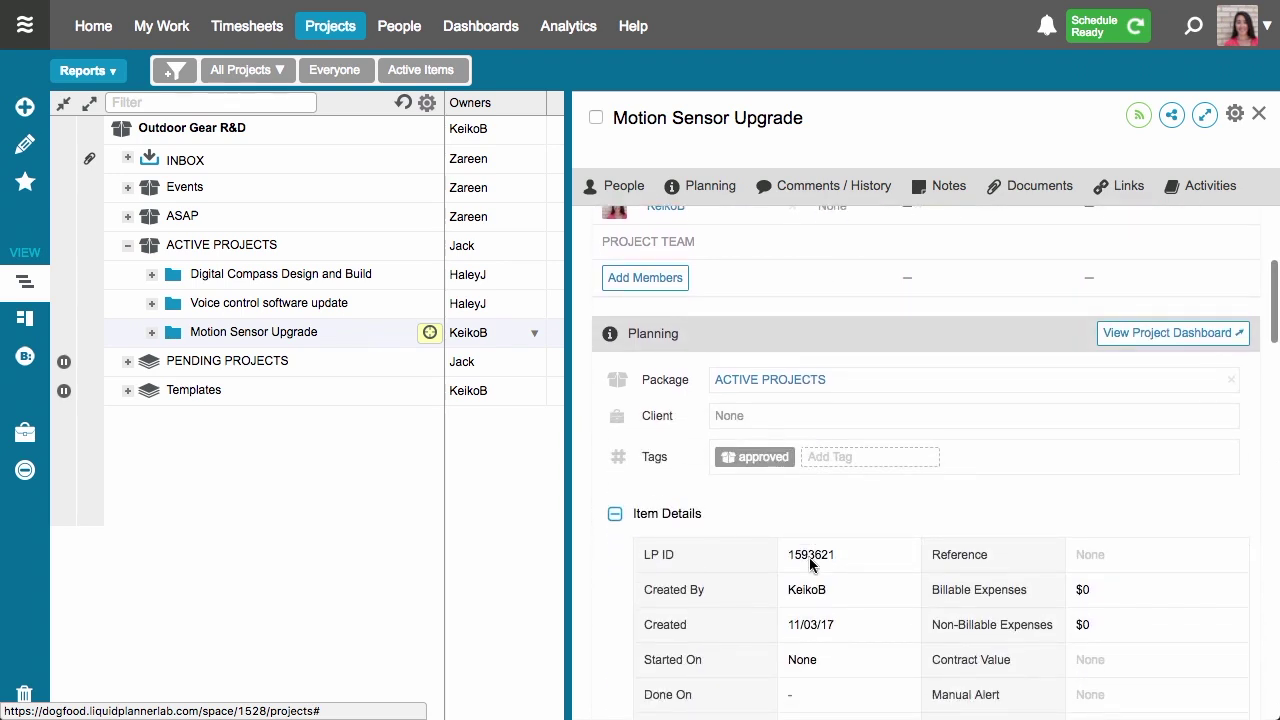
left_click(751, 417)
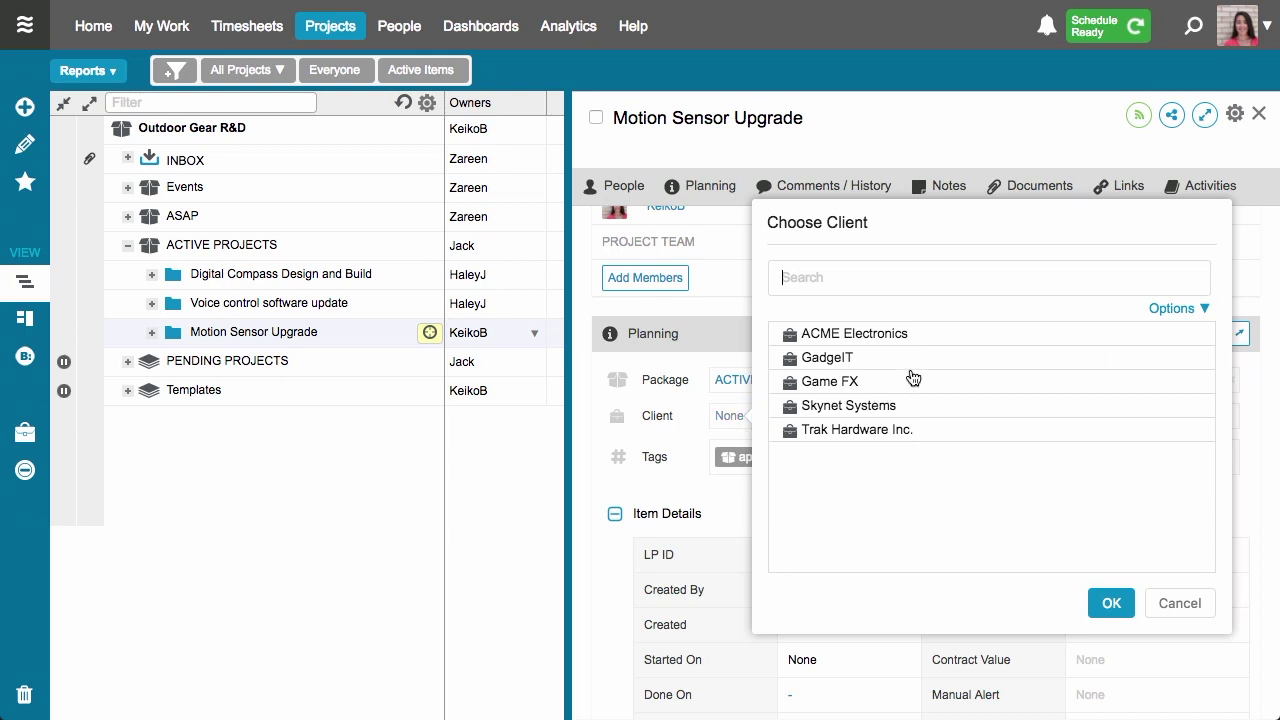
double_click(926, 343)
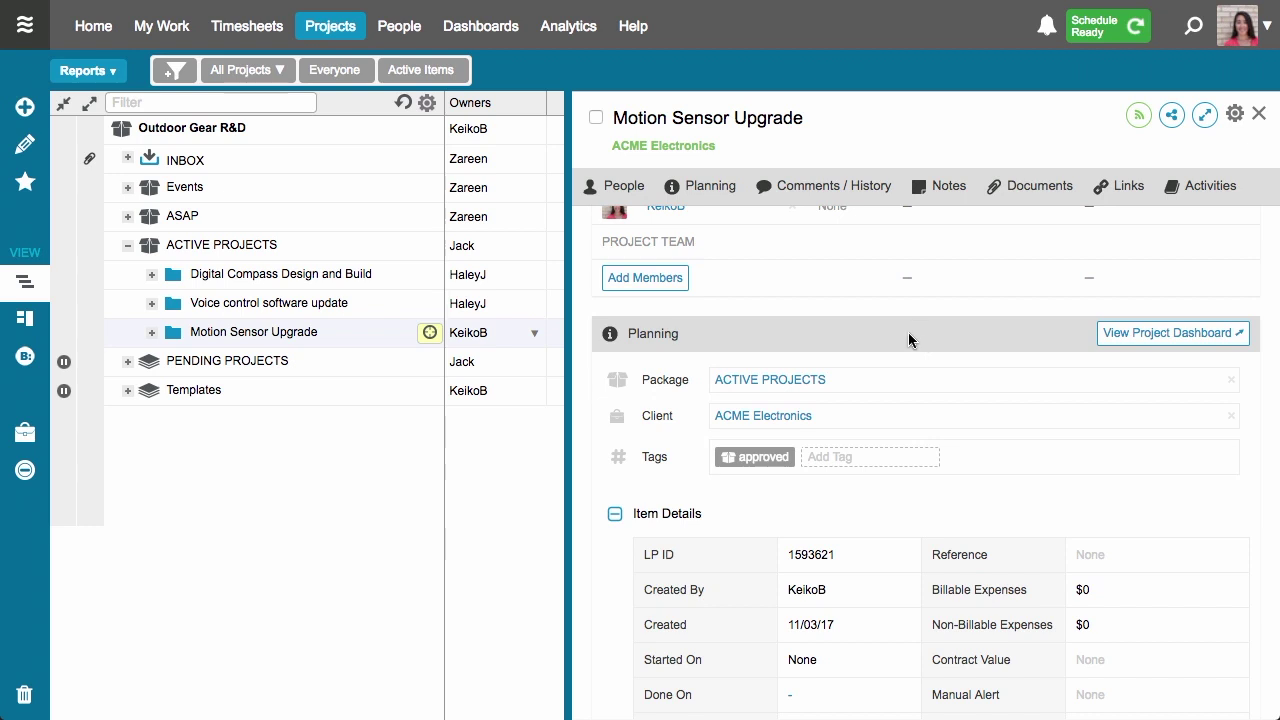
left_click(26, 112)
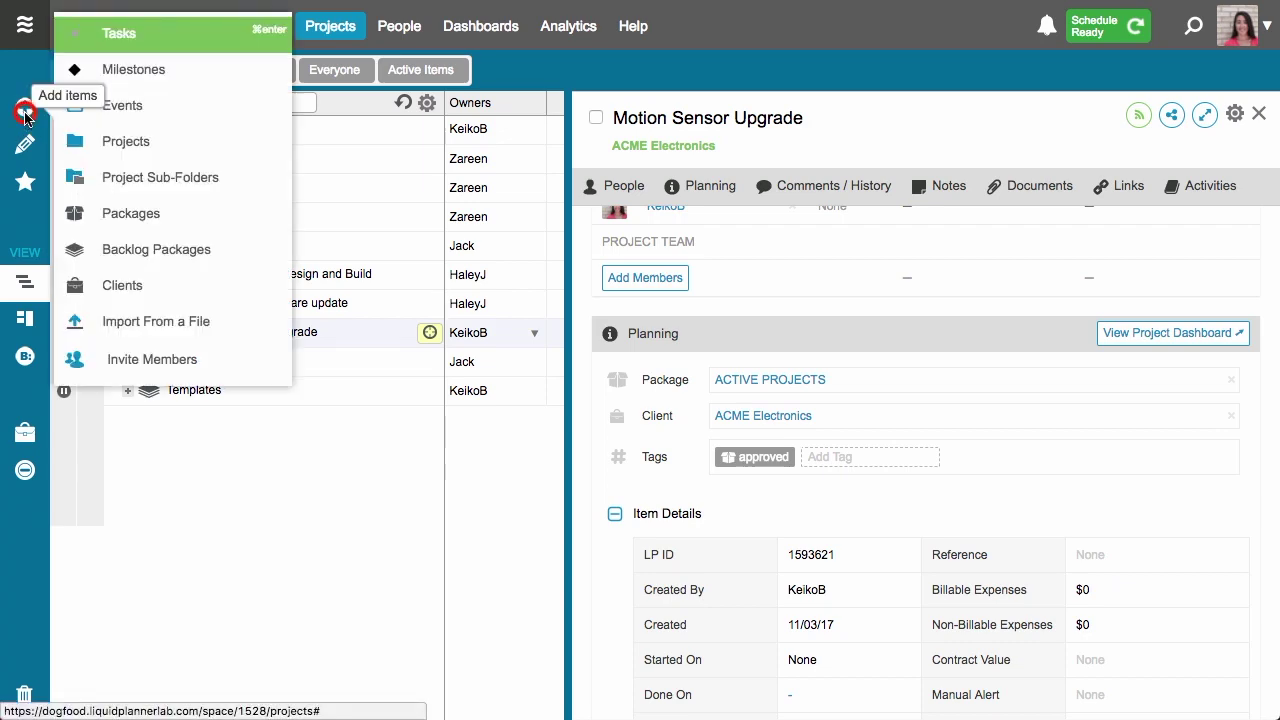
Add the first task, 'Hardware Design and Parts', with an owner and estimate 18.
left_click(192, 38)
type("Hardware Design and Parts")
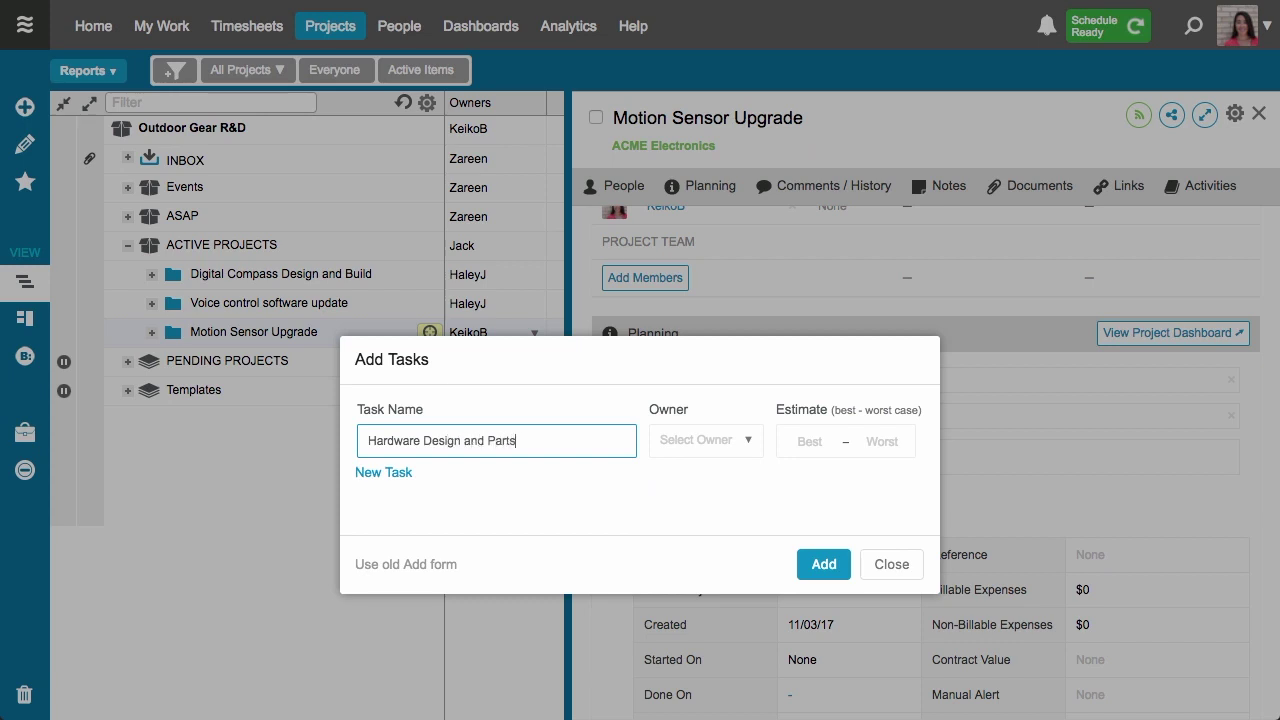
left_click(701, 439)
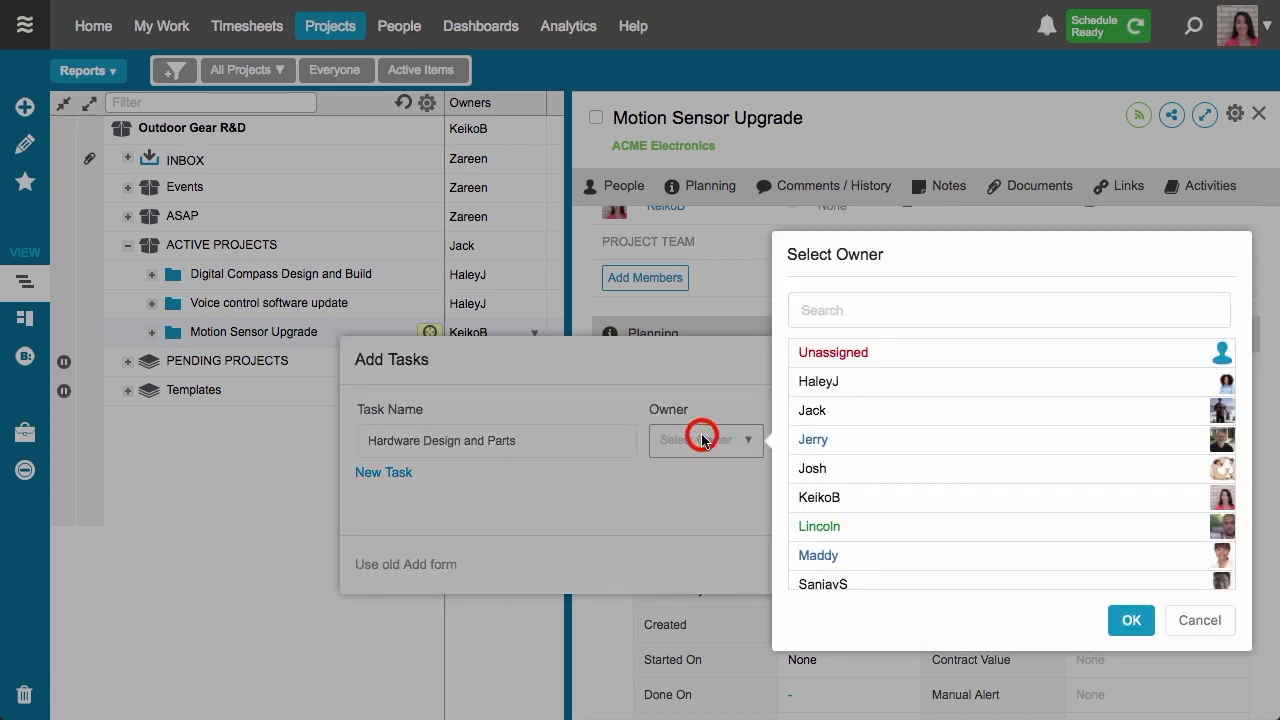
left_click(882, 500)
left_click(812, 441)
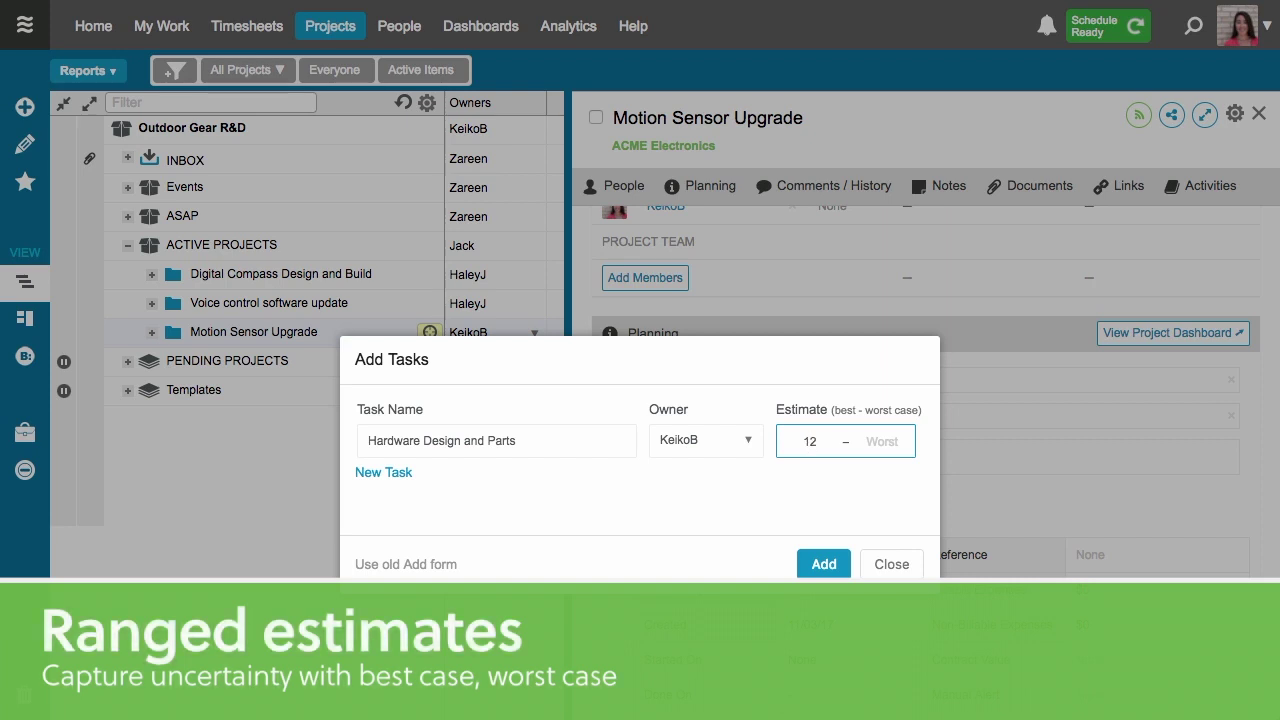
type("18")
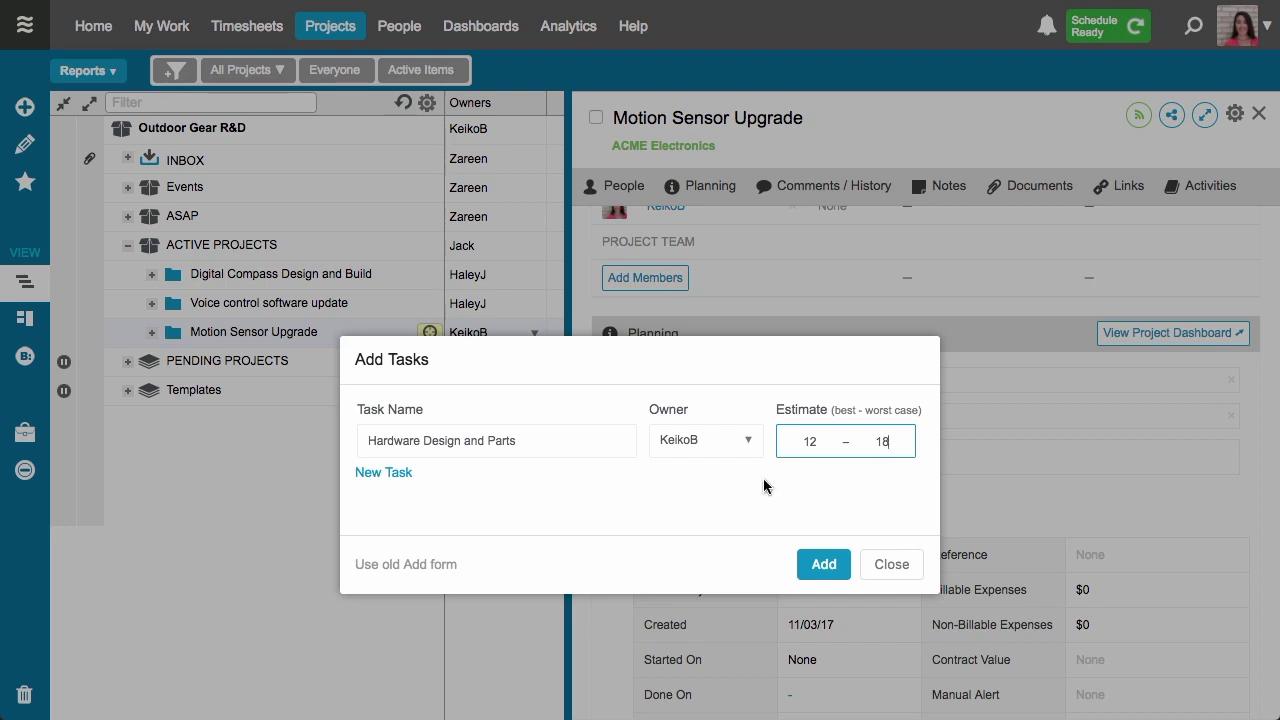
Add a 'Software Requirements' task row with the same owner and estimate 15.
left_click(389, 473)
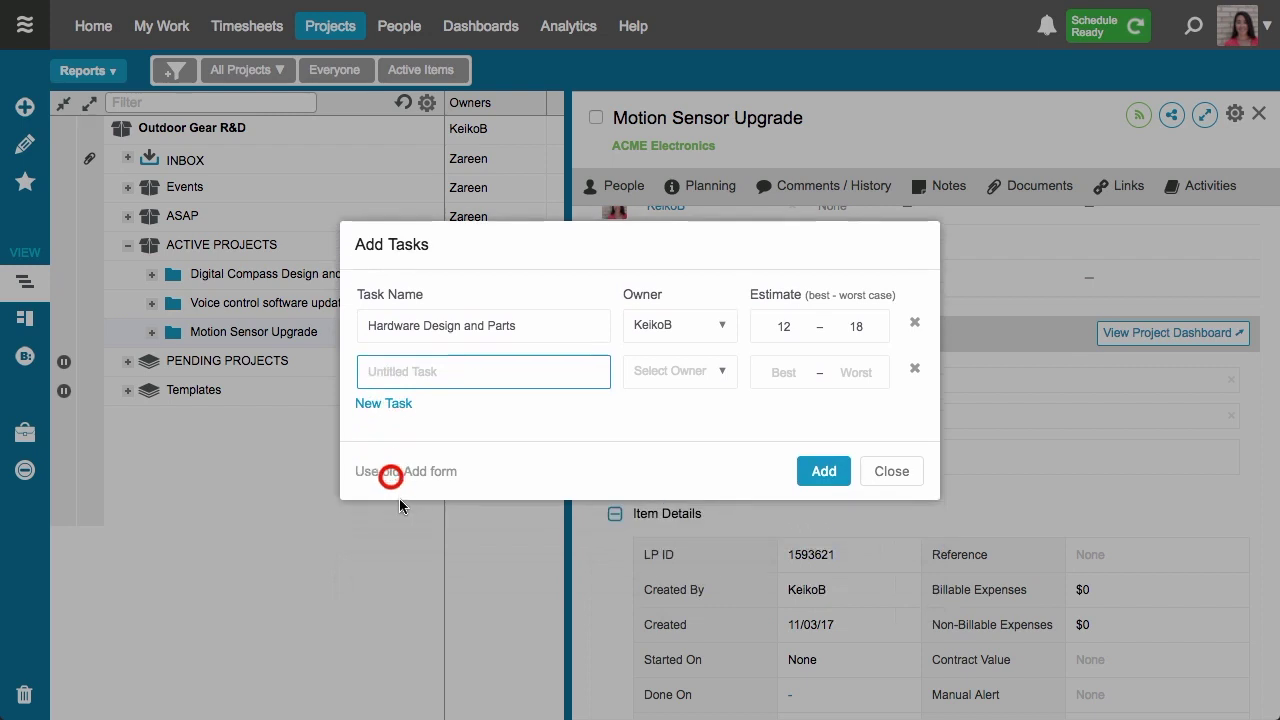
type("Software Requirements")
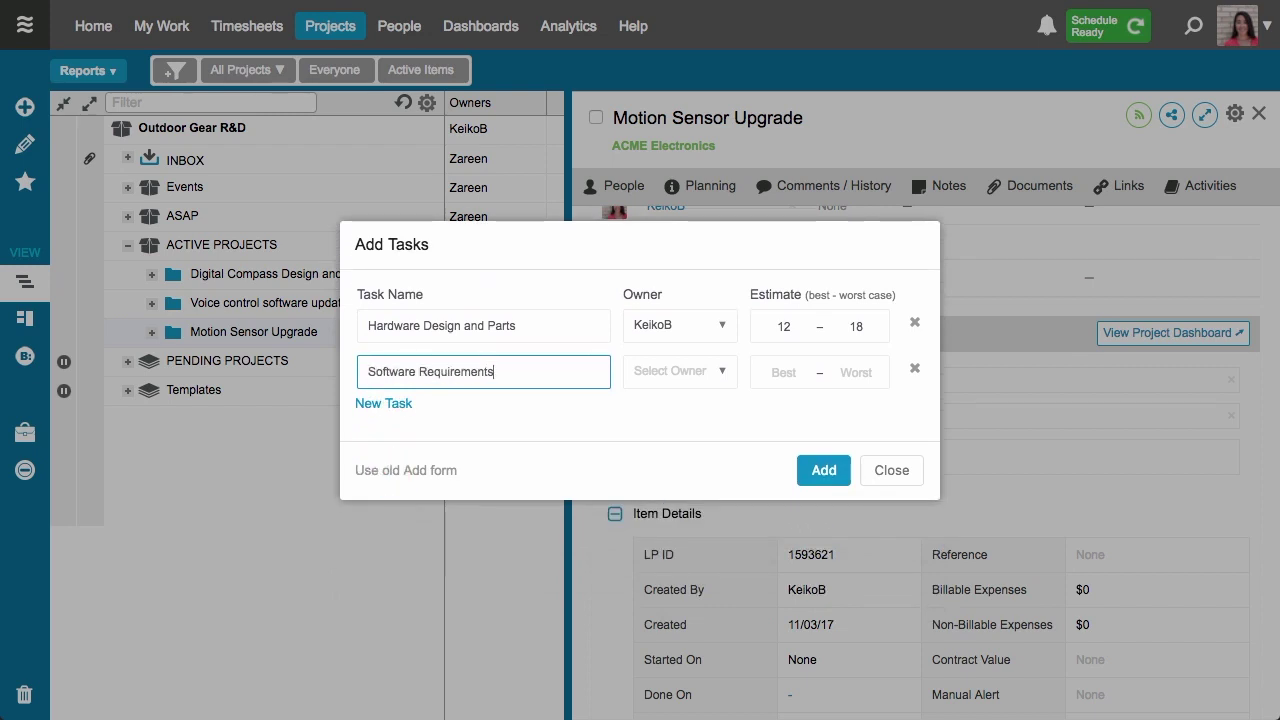
key("Tab")
type("keik")
key("Return")
key("Tab")
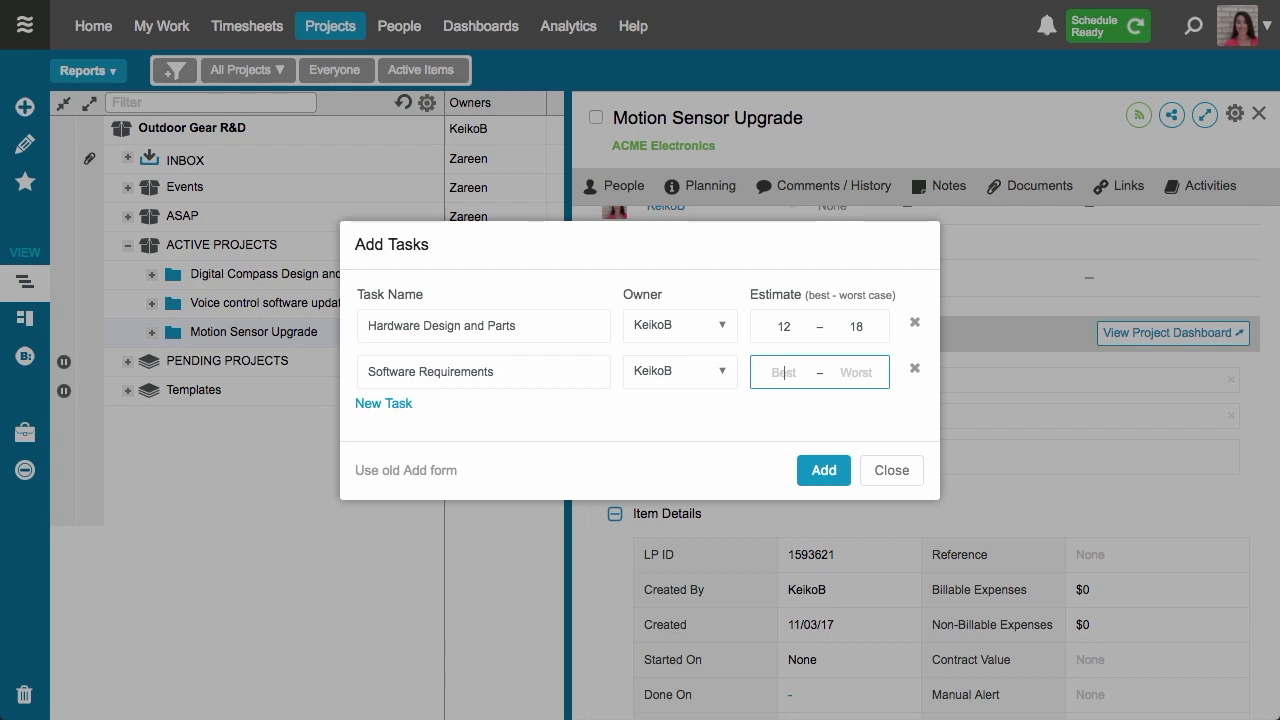
type("15")
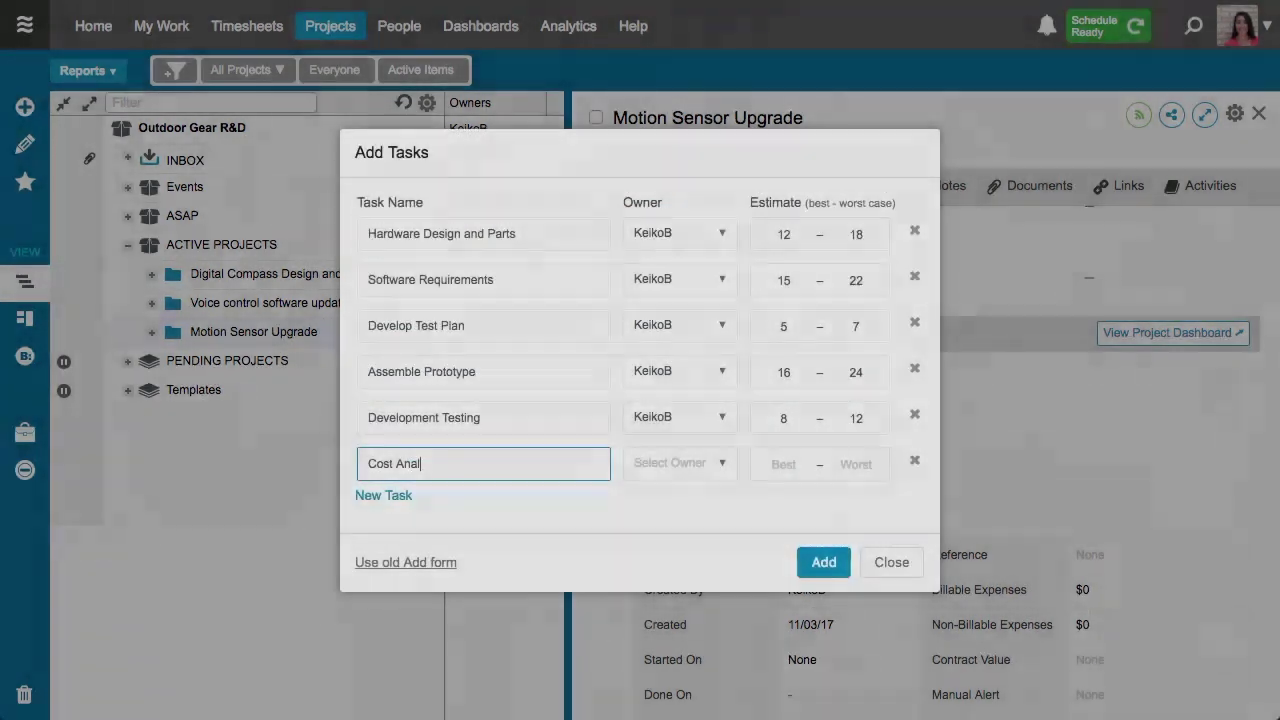
Complete the 'Cost Analysis' row with owner and a 4–6 estimate, then create all six tasks.
type("ysis")
key("Tab")
type("keik")
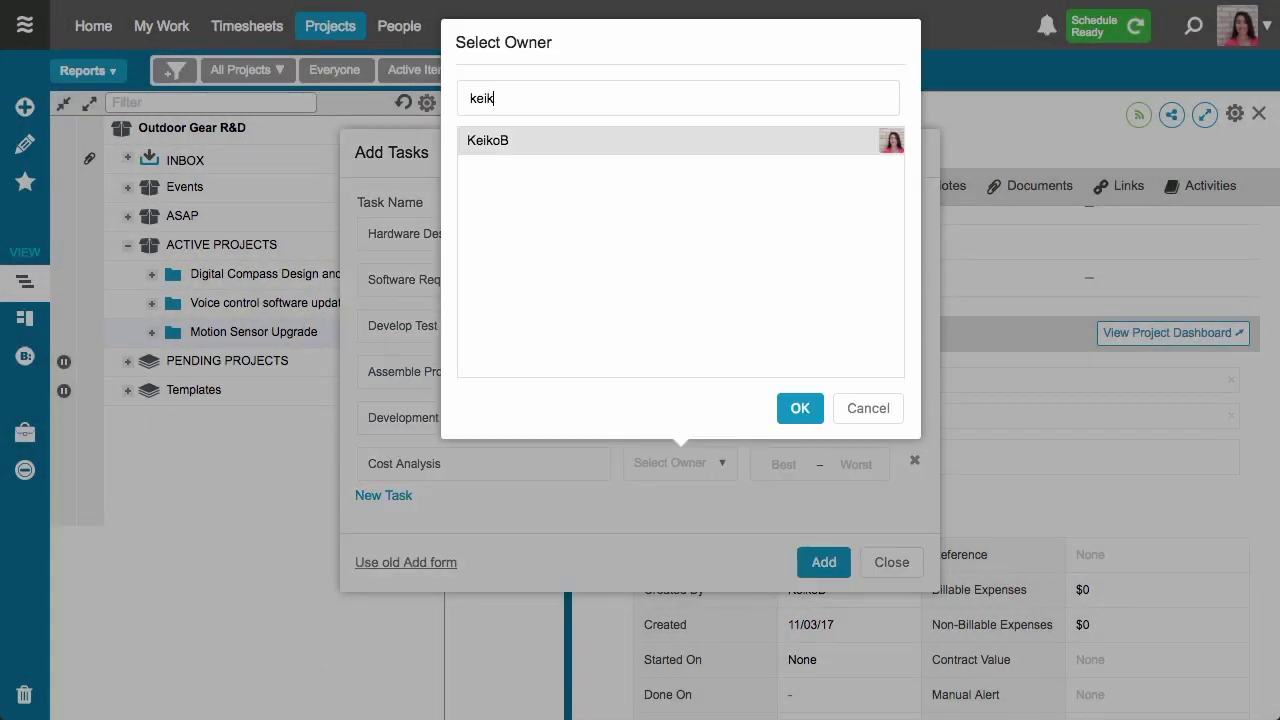
key("Return")
key("Tab")
type("4")
key("Tab")
type("6")
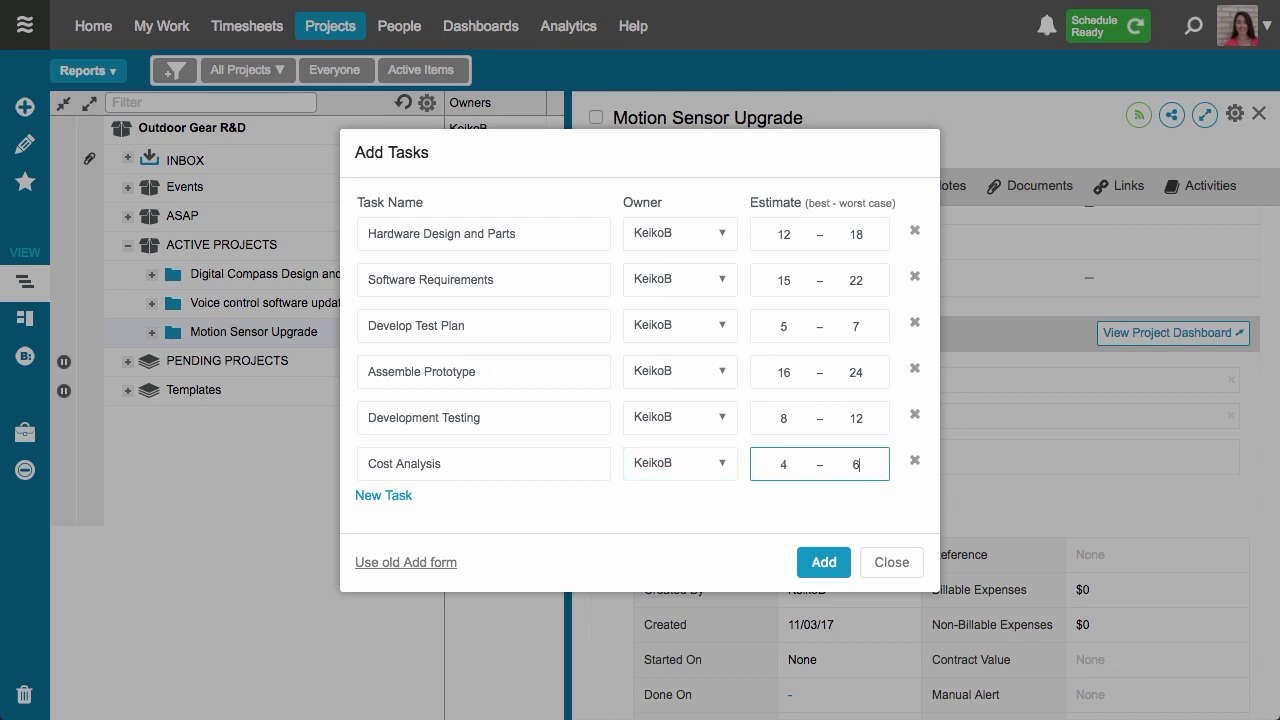
left_click(822, 566)
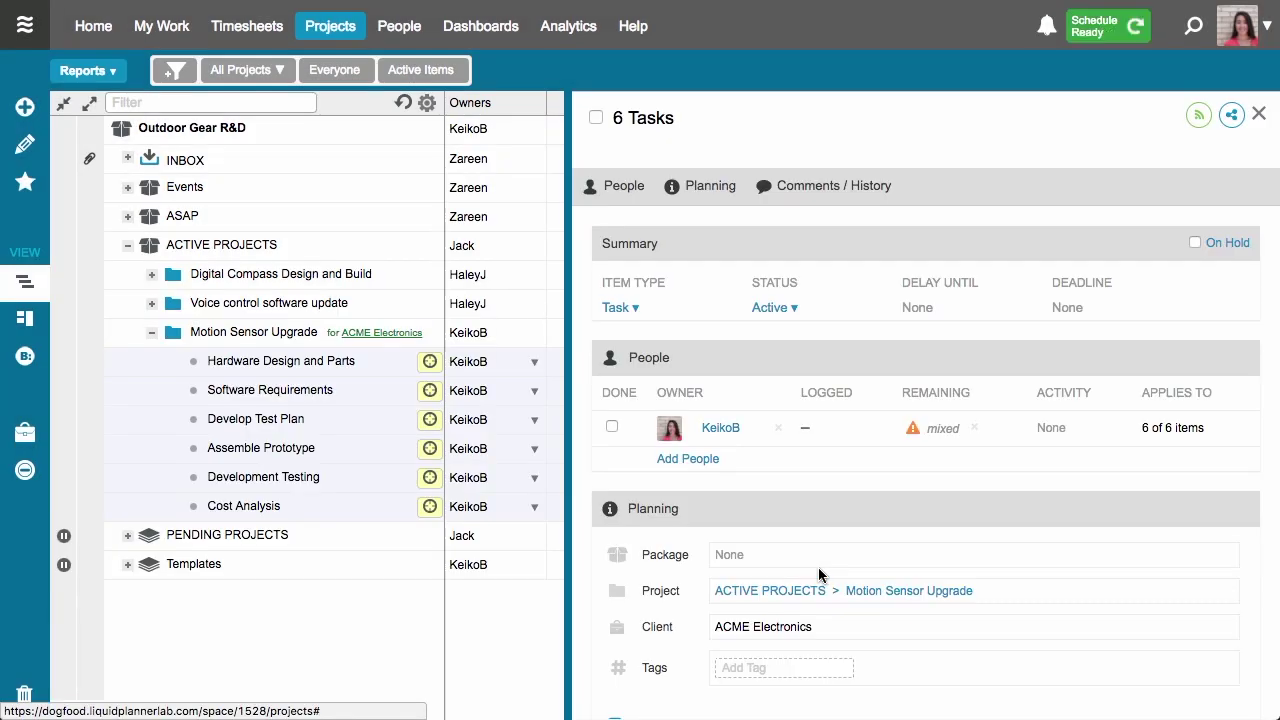
Add 'Draft Tech Spec' to the Hardware Design and Parts checklist.
left_click(390, 366)
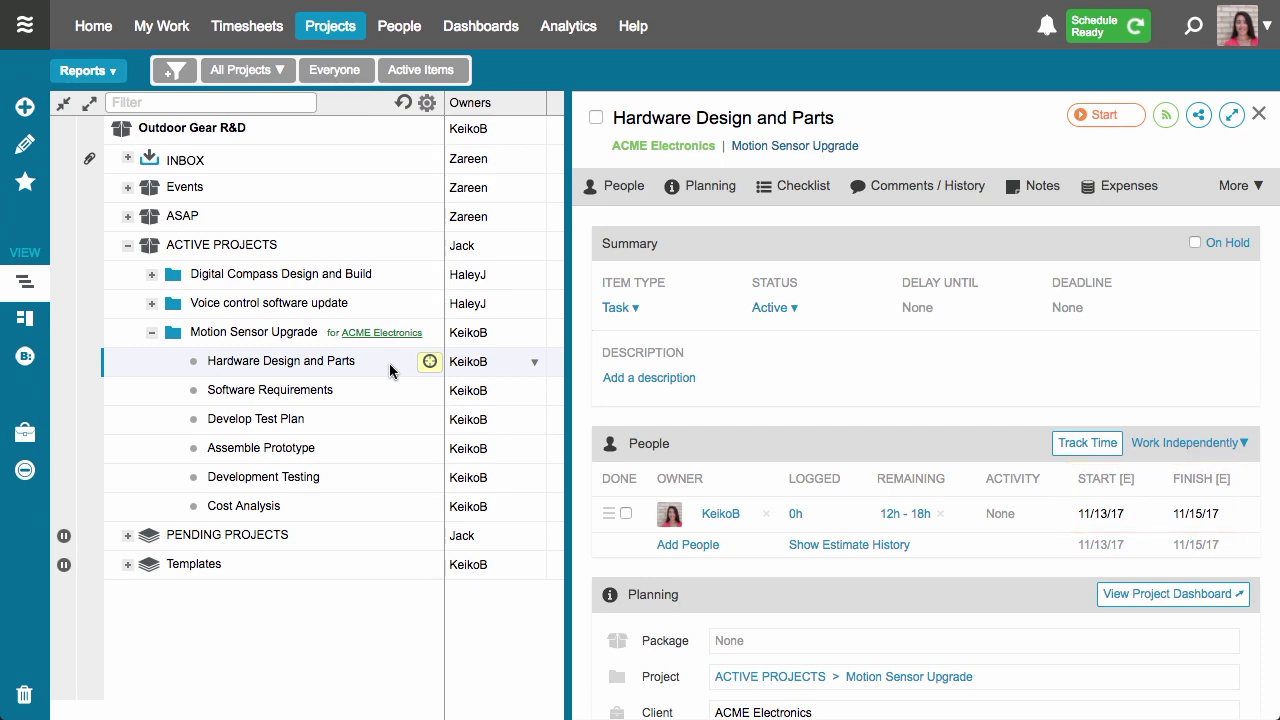
left_click(781, 188)
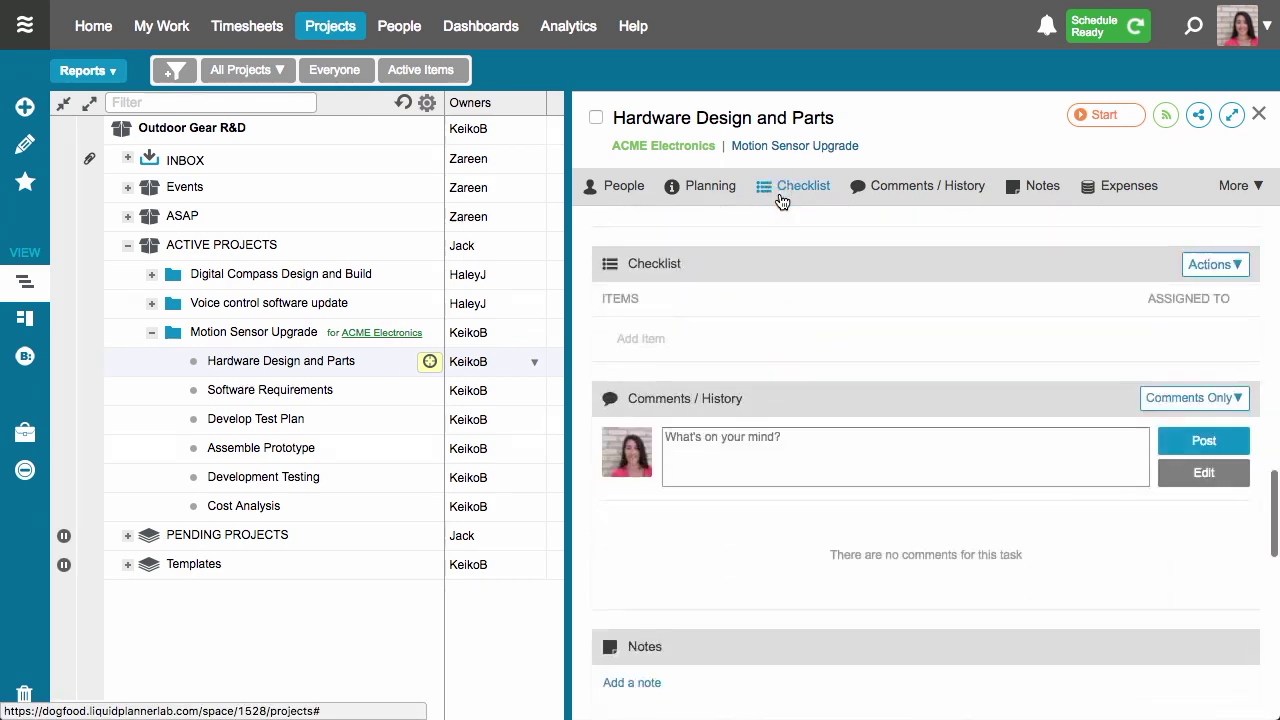
left_click(723, 338)
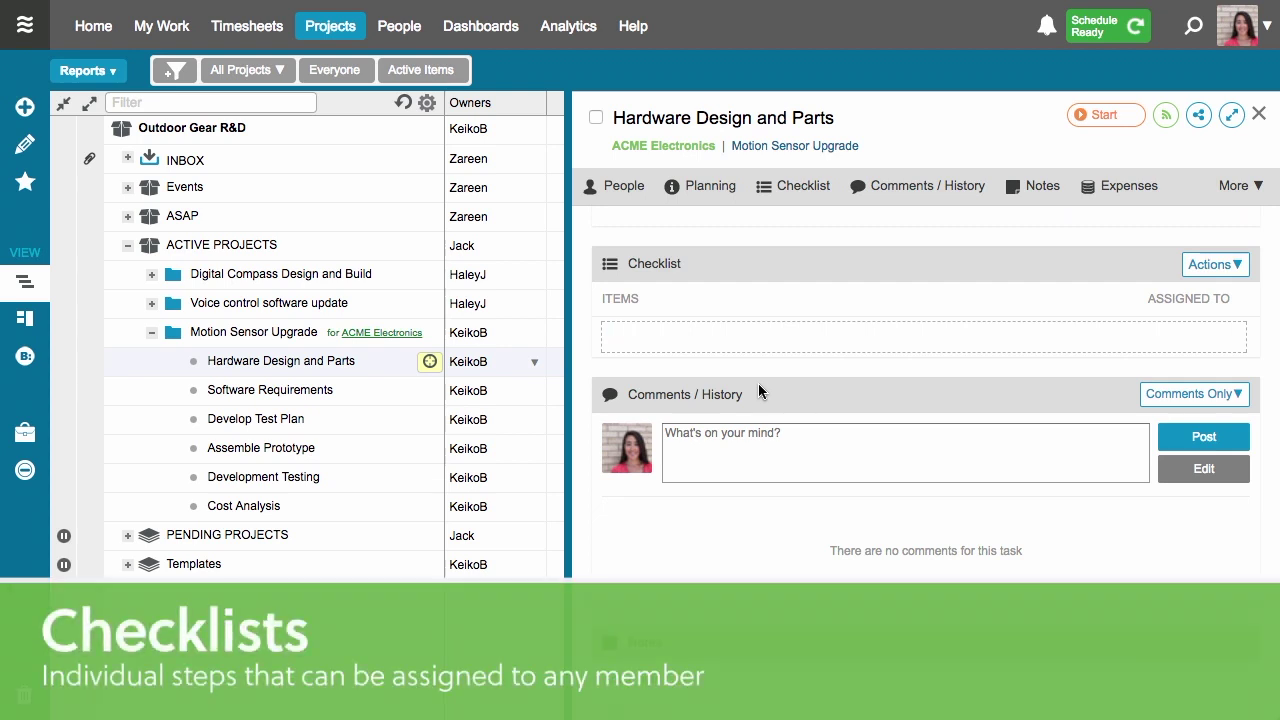
type("Draft Tech Spec")
key("Return")
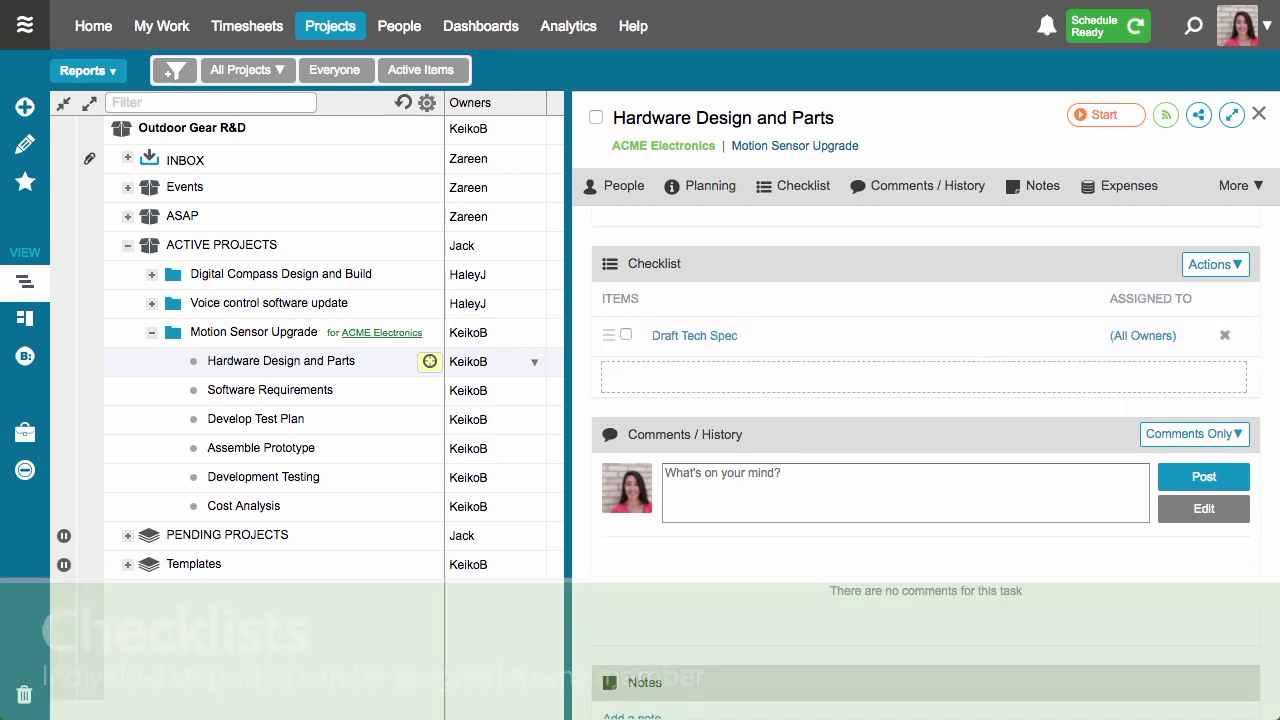
Add checklist items 'Draft Design Document' and 'Review Spec and Design Doc', then begin reassigning the review item.
type("Draft Design Document")
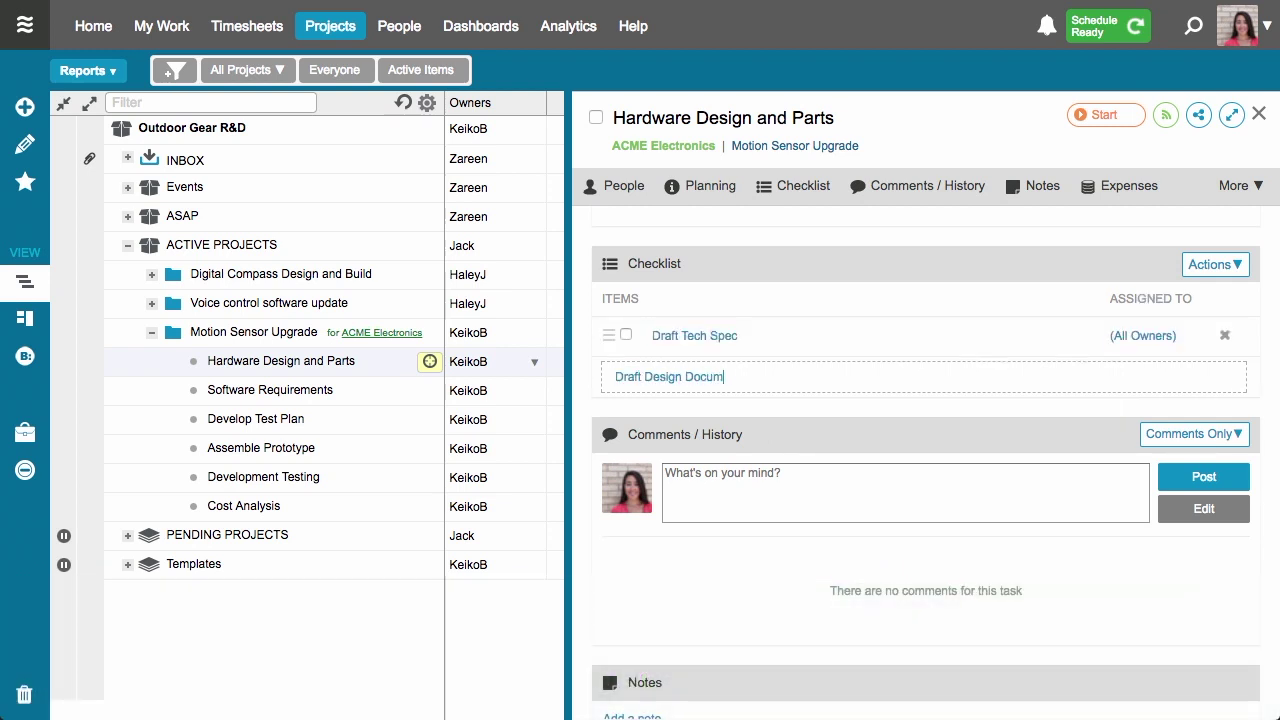
key("Return")
type("Review Sp")
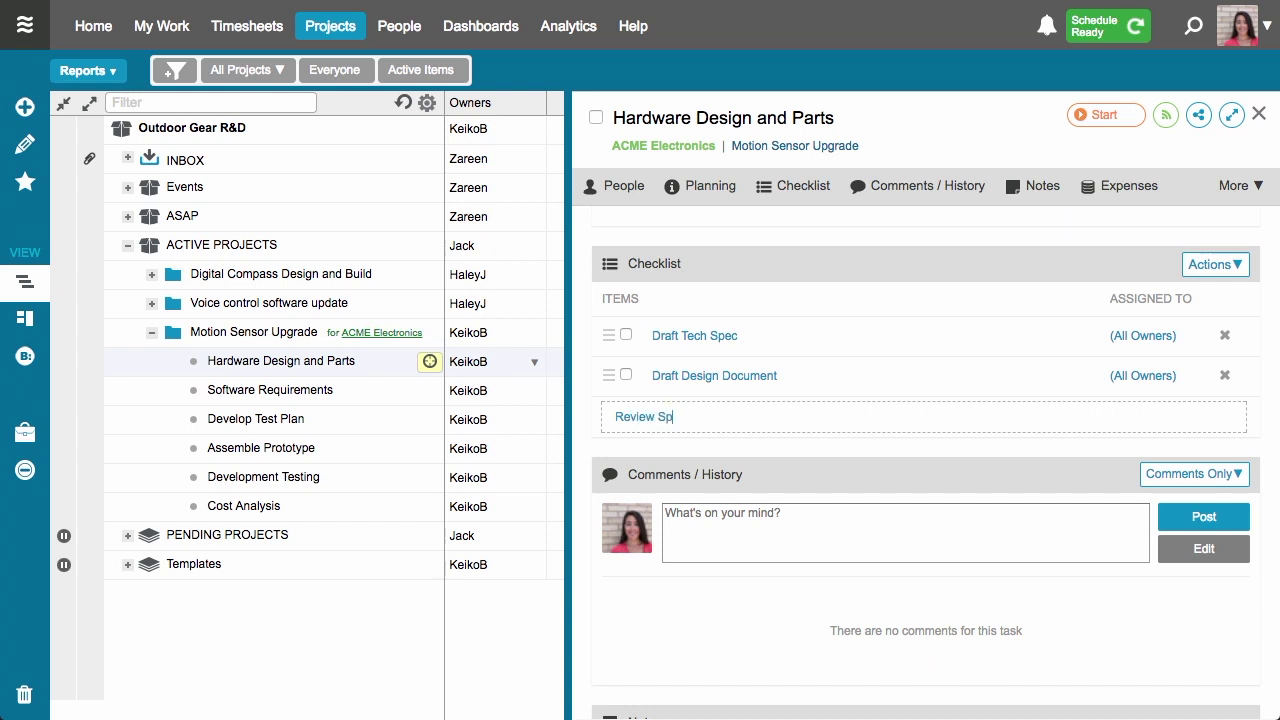
type("ec and Design Doc")
key("Return")
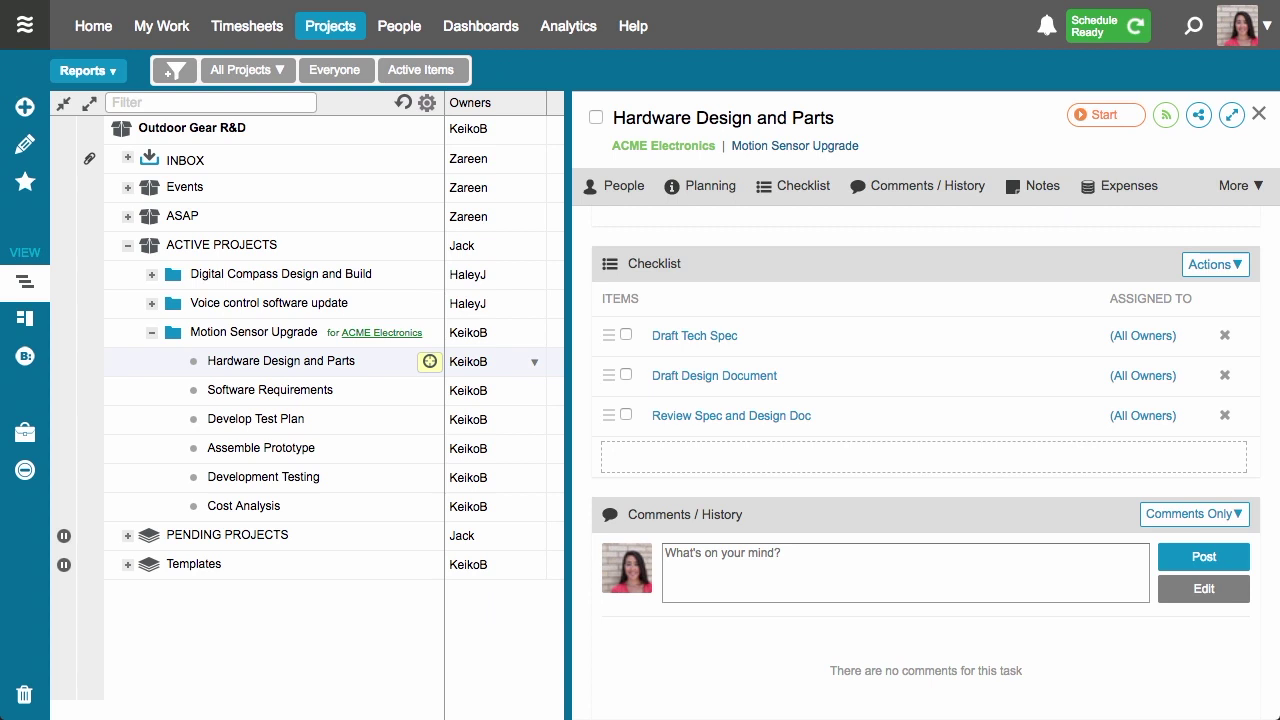
left_click(1127, 420)
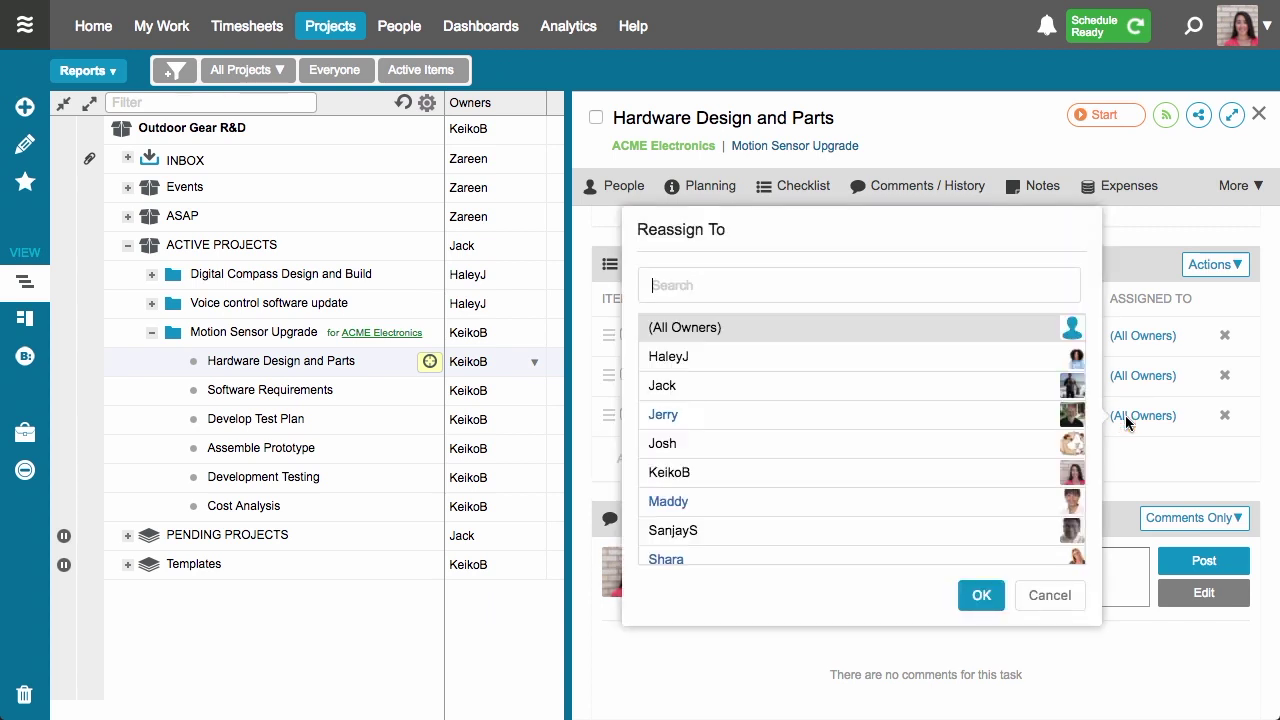
Assign the review item to a teammate and move Draft Design Document above Draft Tech Spec.
left_click(991, 389)
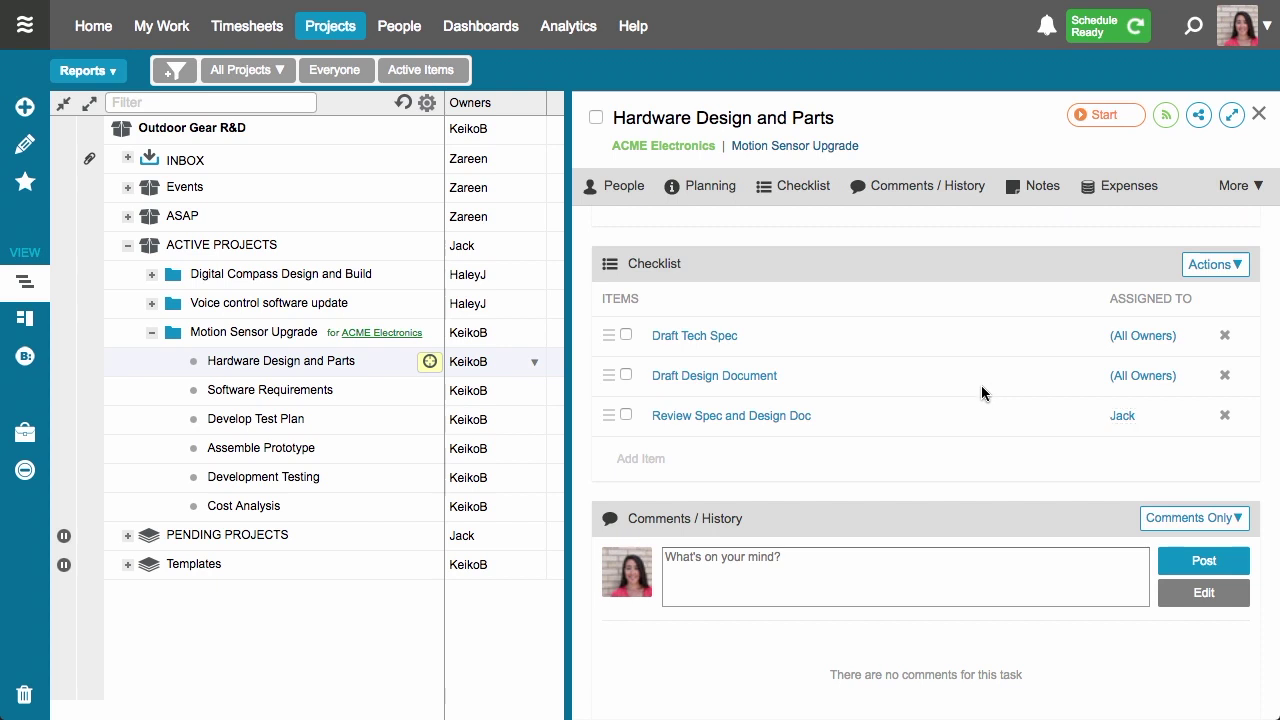
left_click(608, 376)
left_click_drag(608, 376, 592, 333)
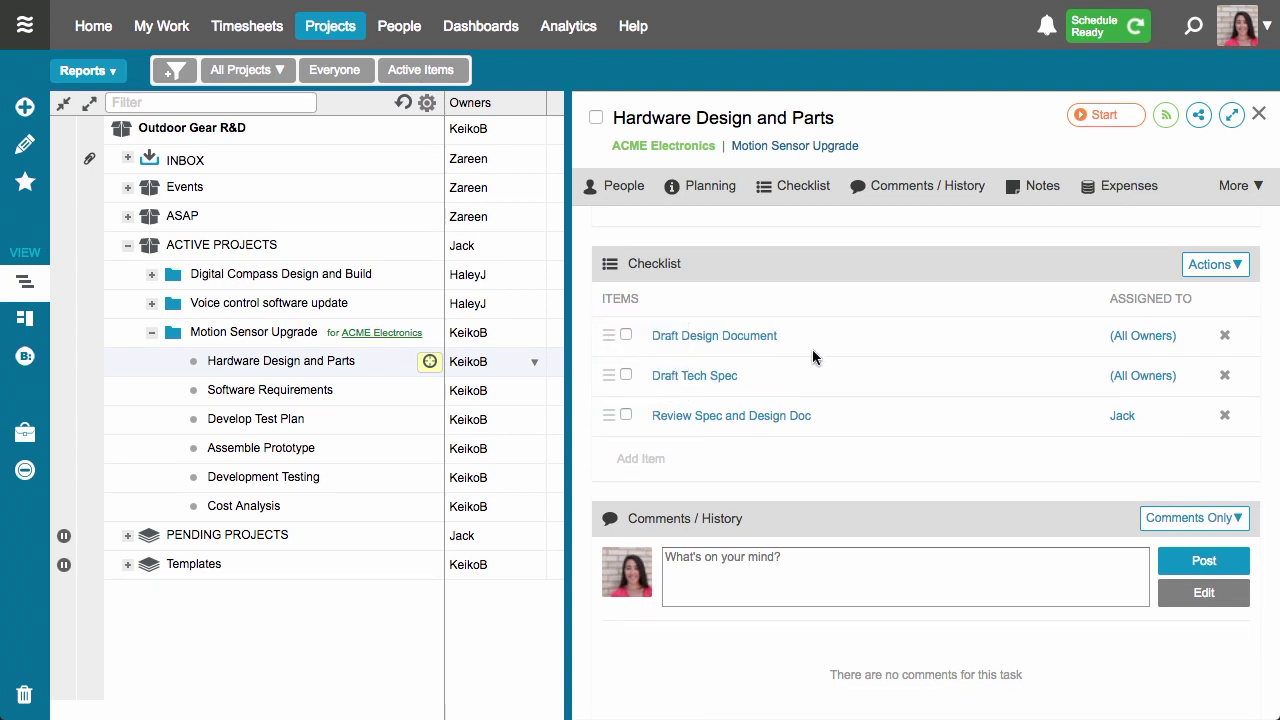
Check off Draft Design Document and bring up add-item choices for the Motion Sensor Upgrade project.
left_click(625, 335)
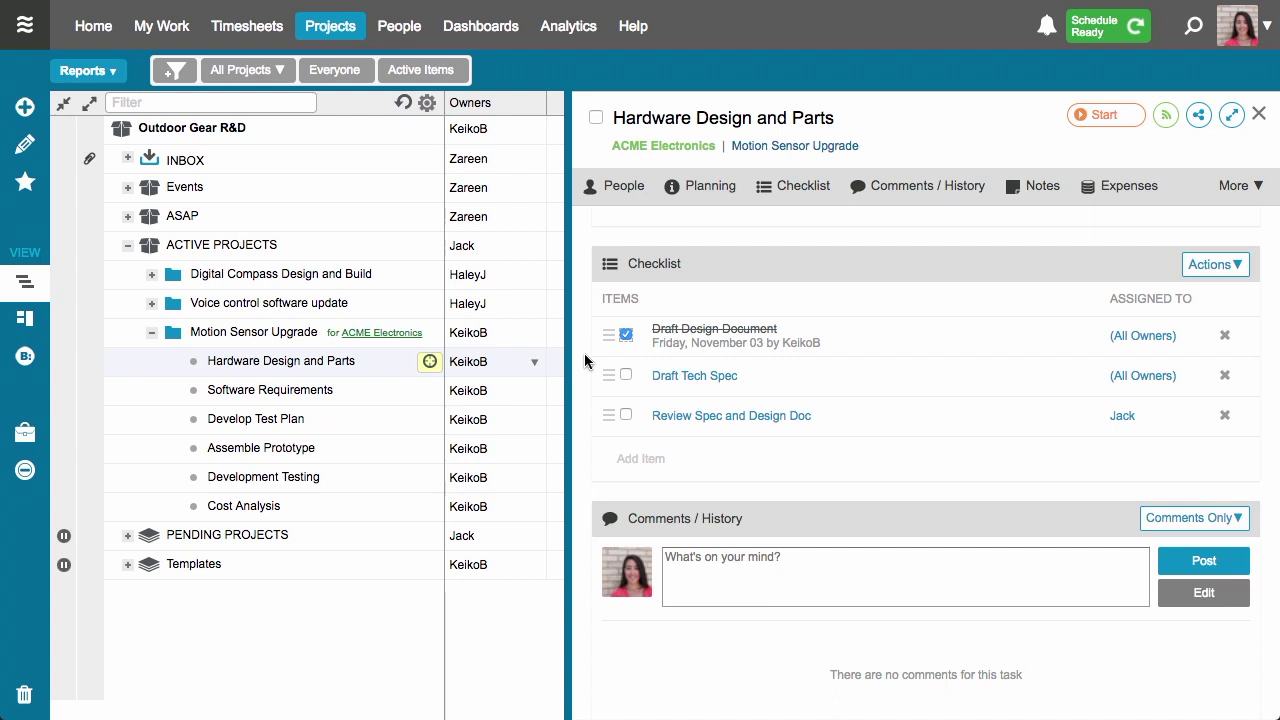
left_click(283, 331)
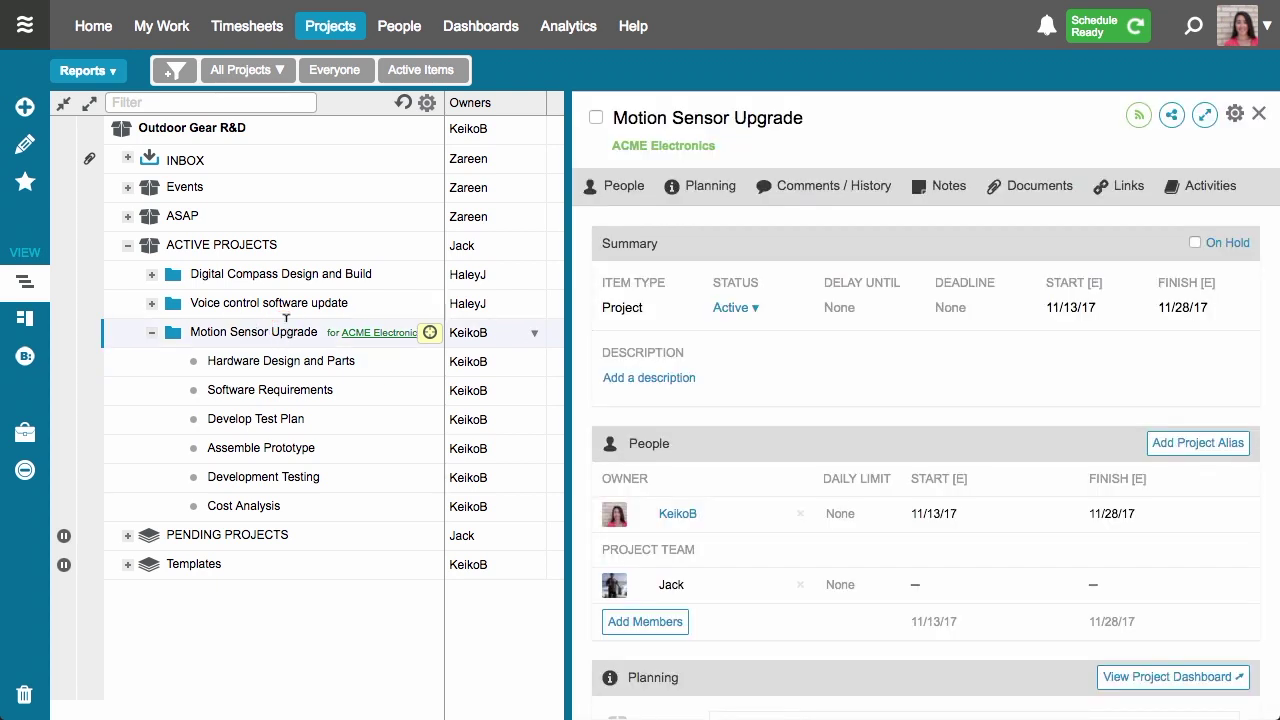
left_click(25, 106)
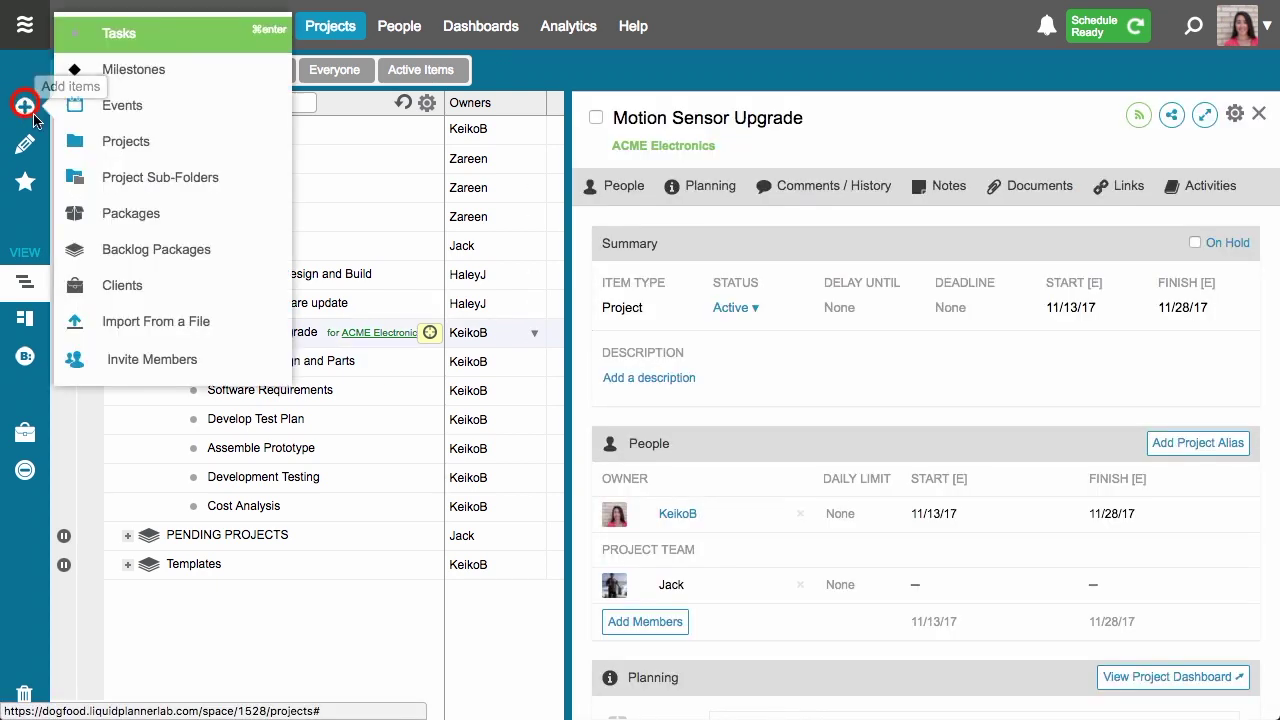
Create sub-folders 'Phase 1' and 'Phase 2' inside Motion Sensor Upgrade.
left_click(256, 177)
type("Phase 1")
left_click(400, 476)
type("Phase 2")
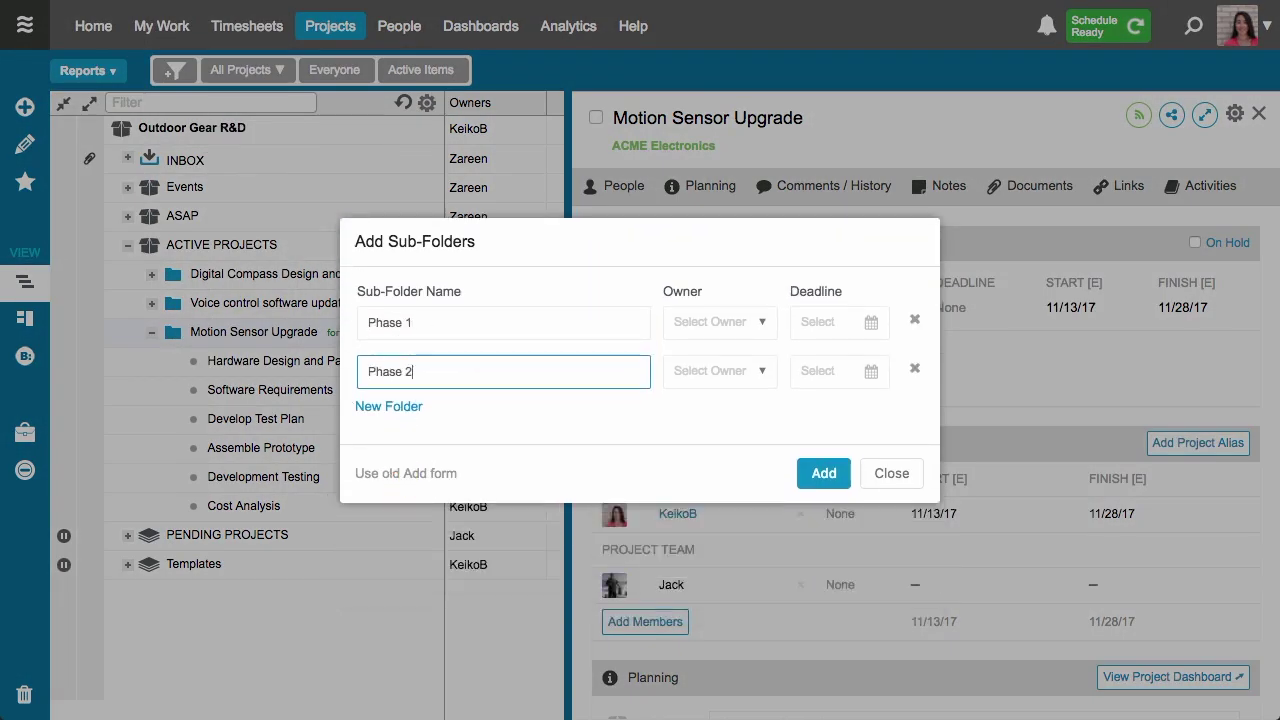
left_click(813, 477)
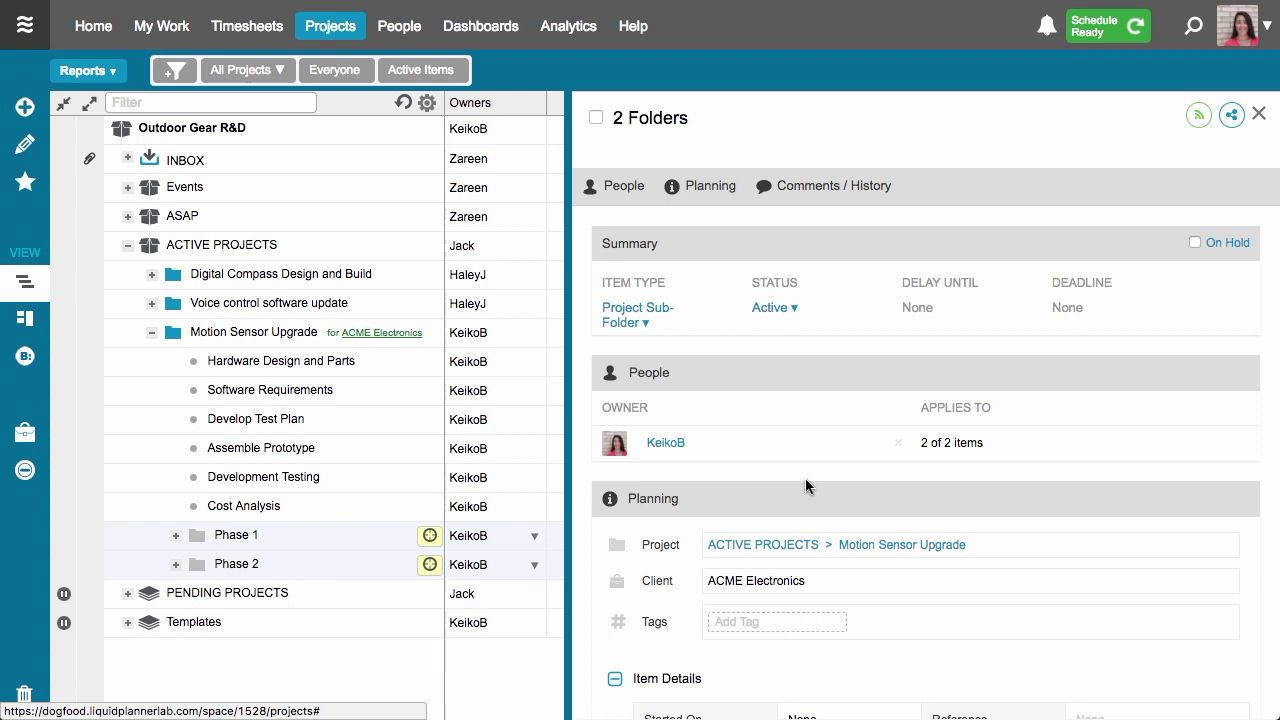
left_click(415, 366)
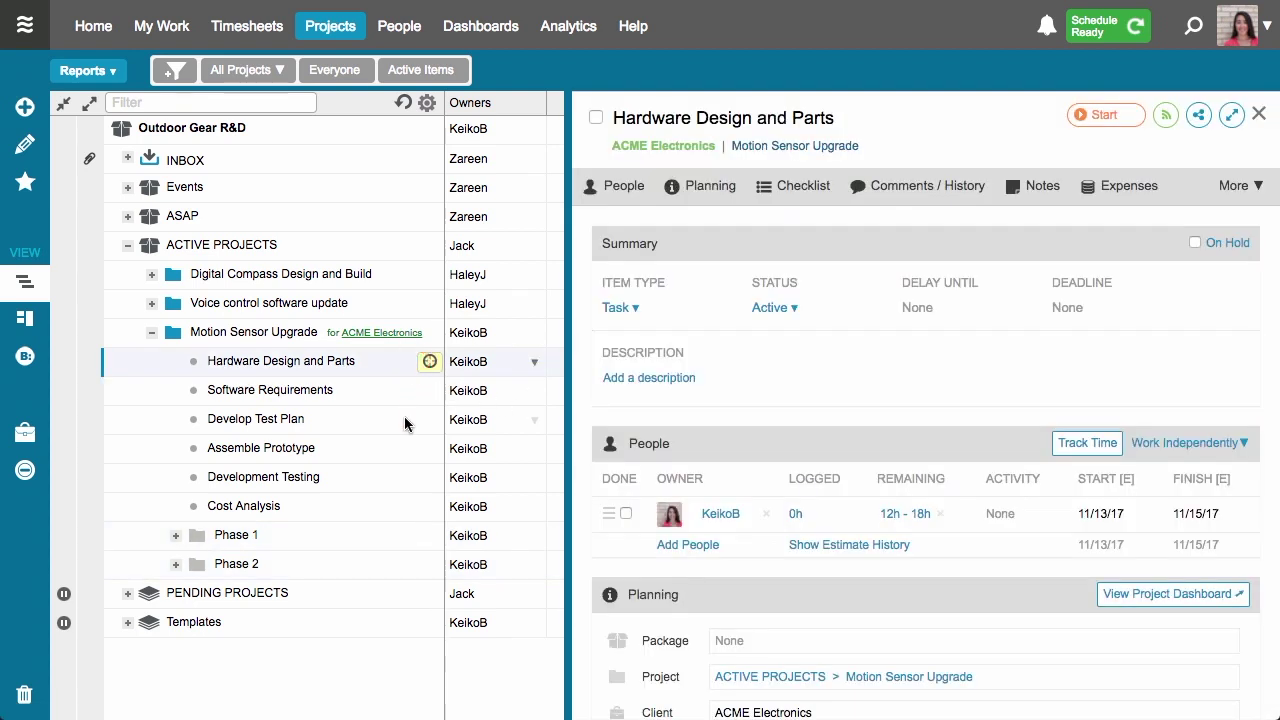
Drag the first three tasks into Phase 1, expand it, and select the remaining three tasks.
left_click(404, 419, "shift")
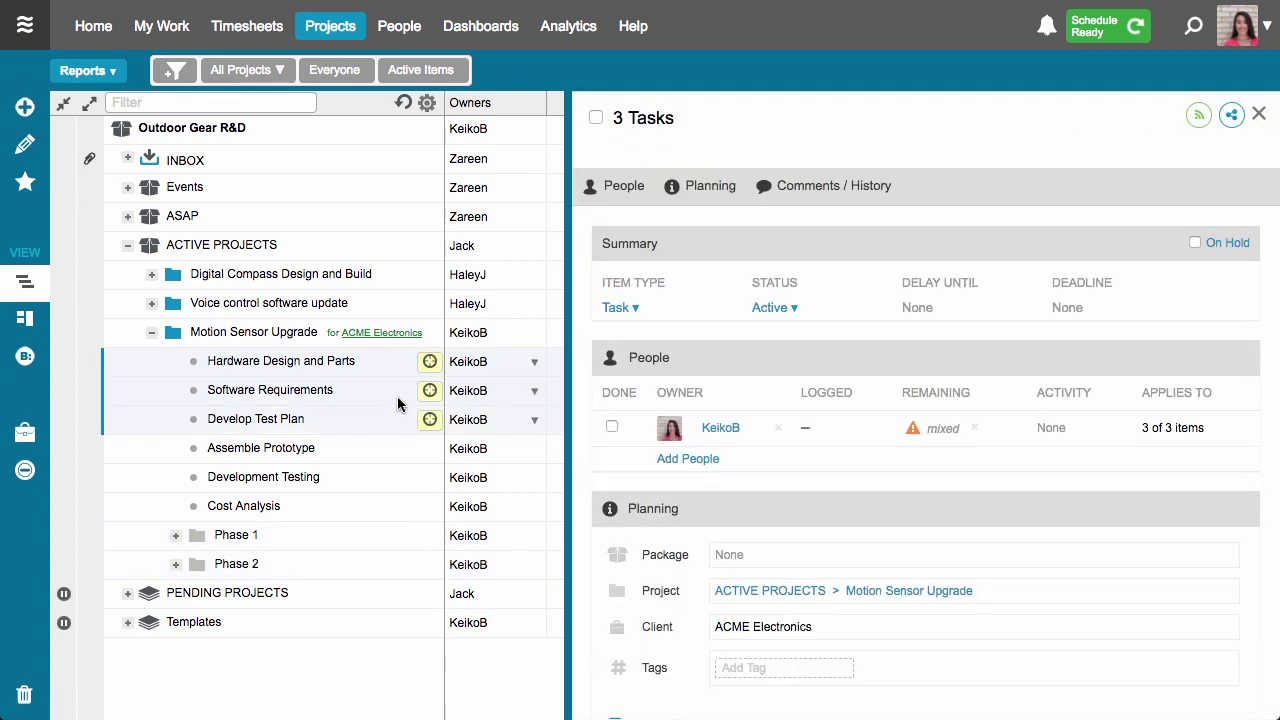
left_click_drag(397, 401, 265, 535)
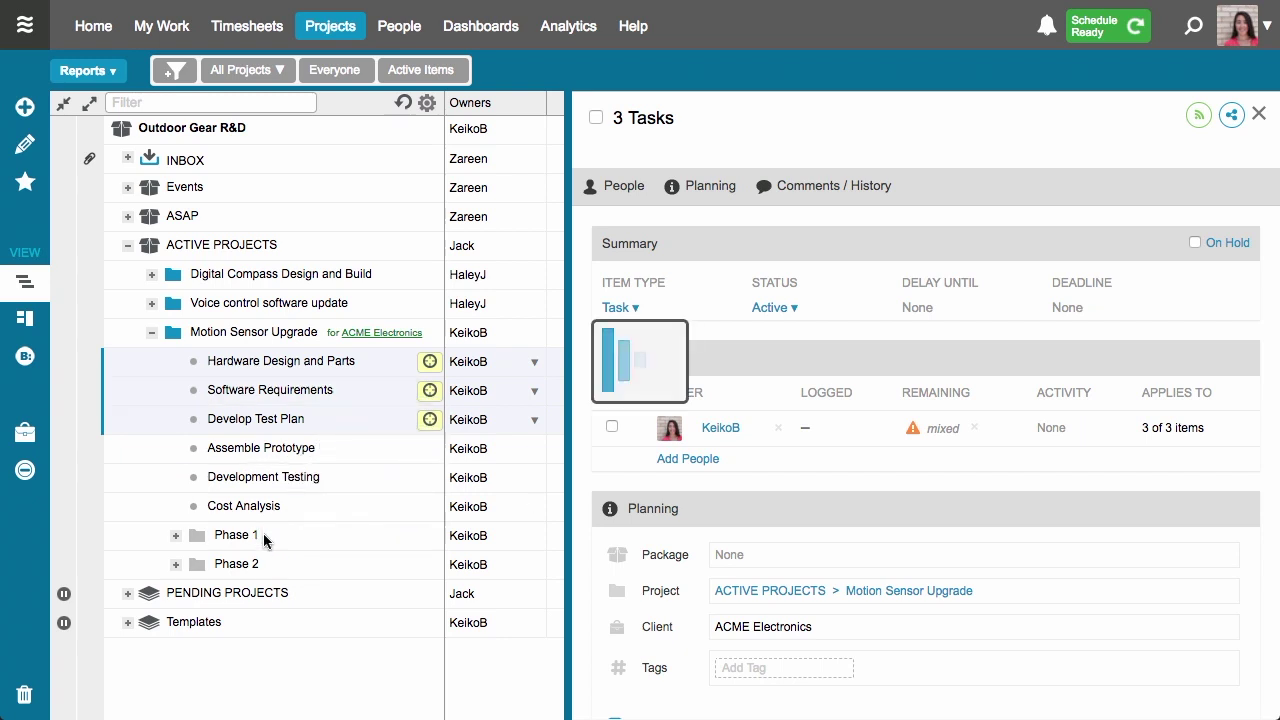
left_click(175, 450)
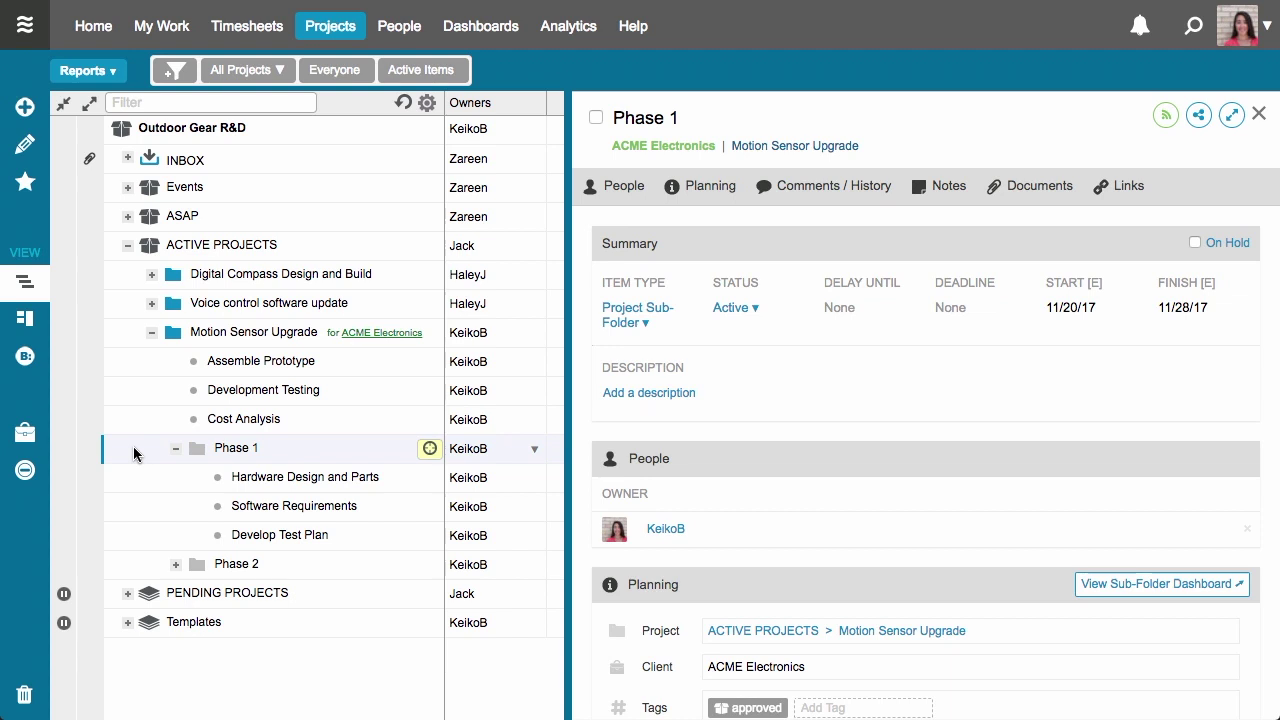
left_click(279, 360)
left_click(310, 422, "shift")
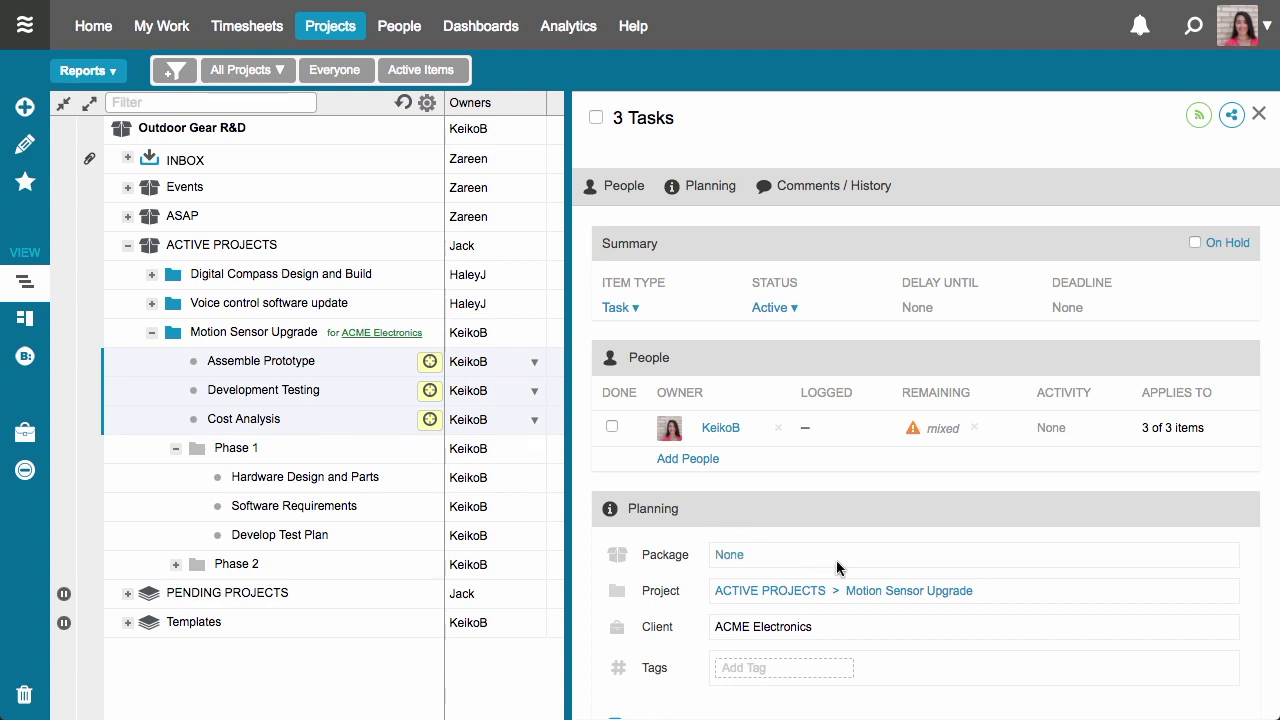
Move Assemble Prototype, Development Testing and Cost Analysis into Phase 2 and show the full Gantt.
left_click(1001, 597)
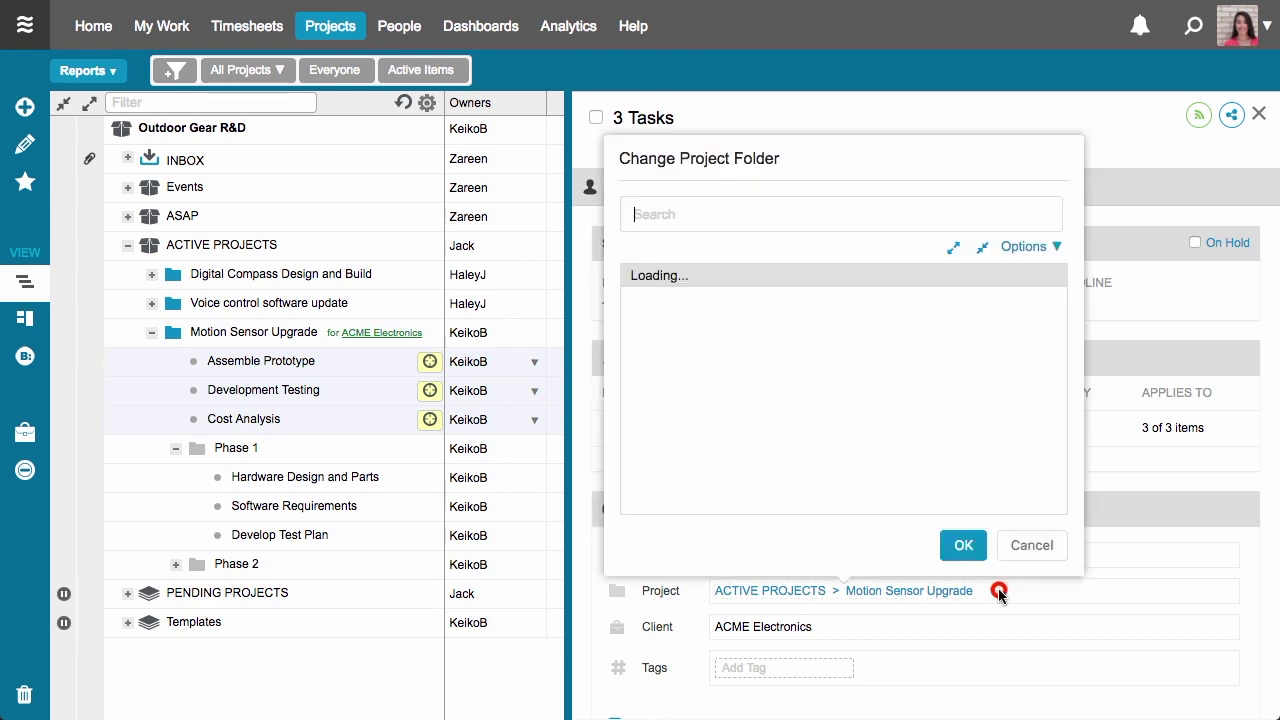
left_click(660, 395)
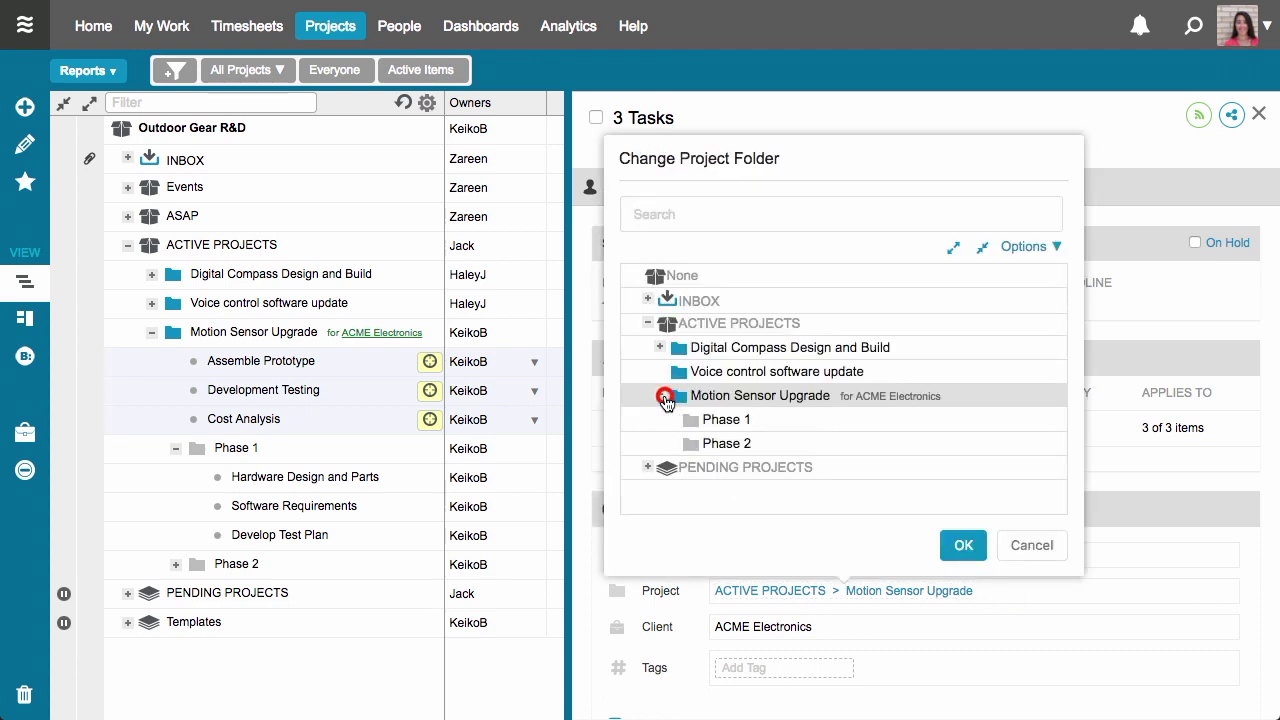
left_click(791, 447)
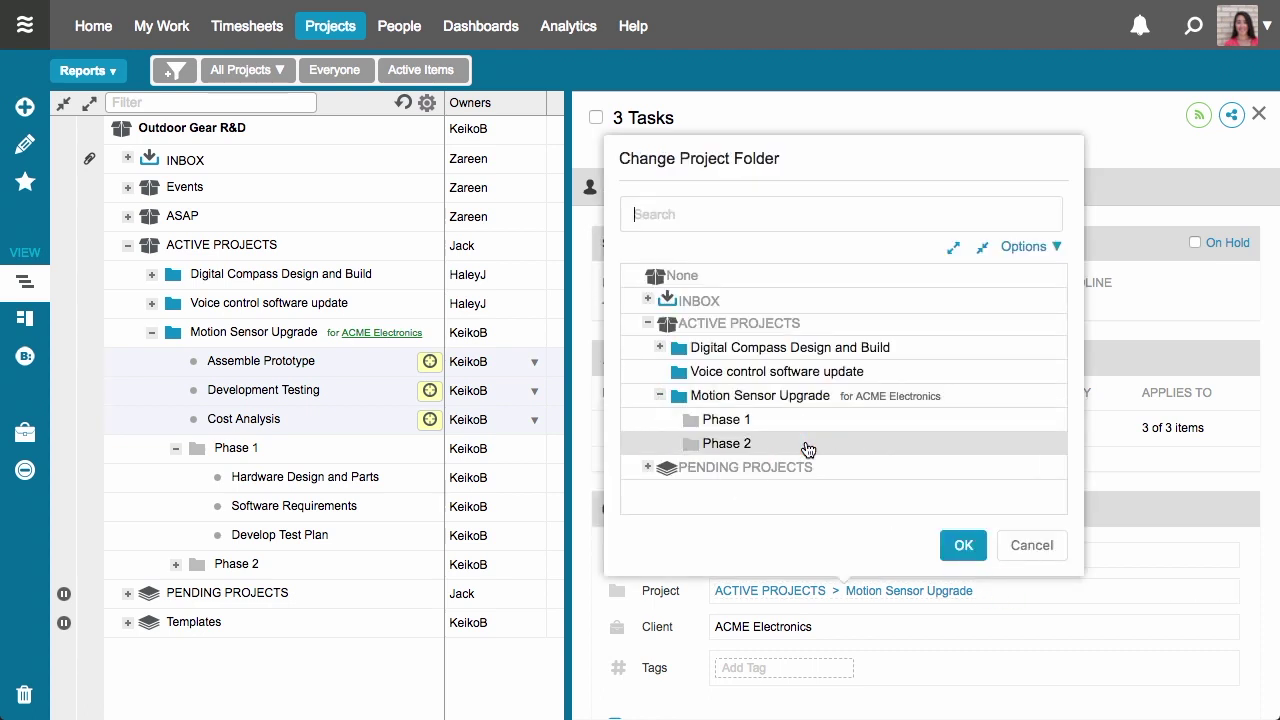
left_click(963, 546)
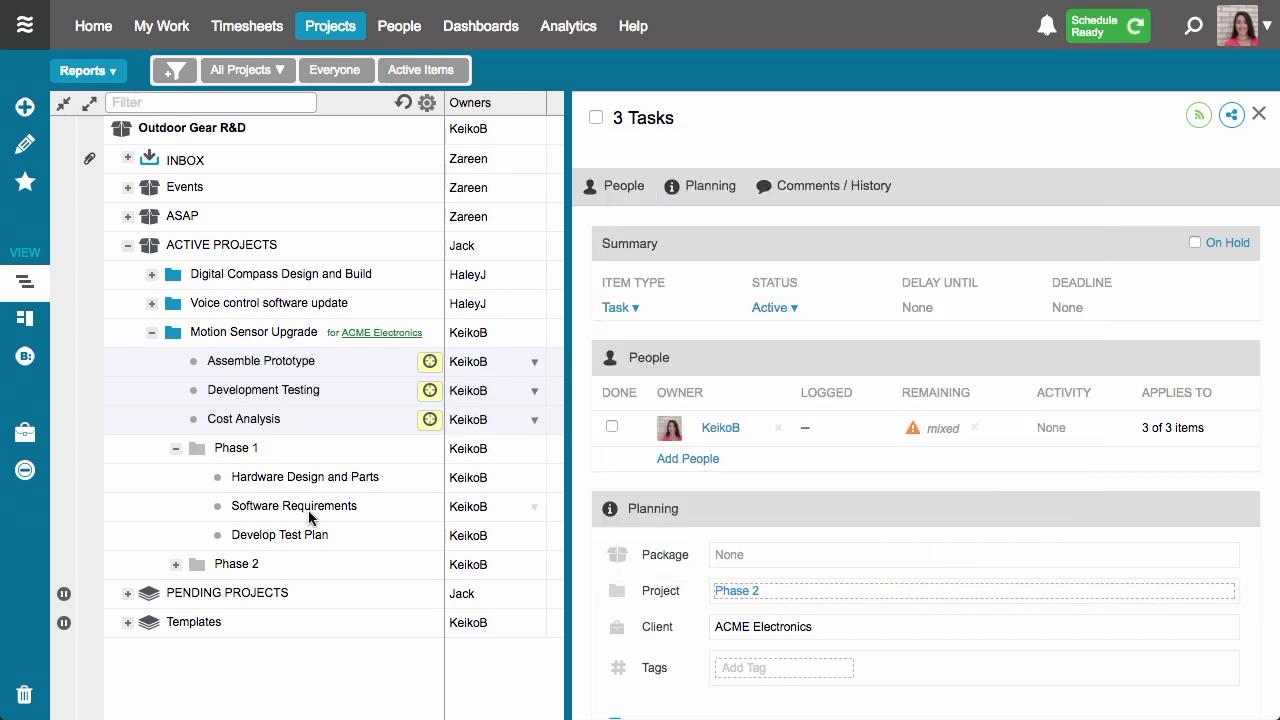
left_click(175, 566)
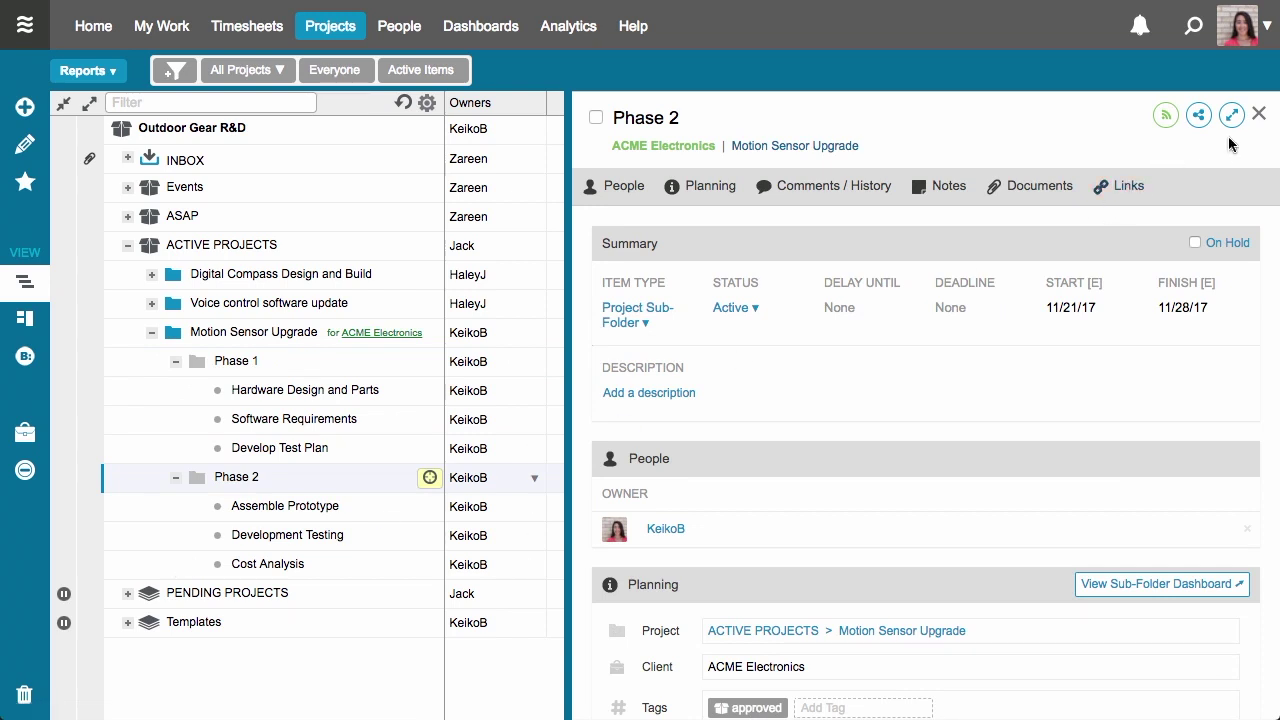
left_click(1259, 115)
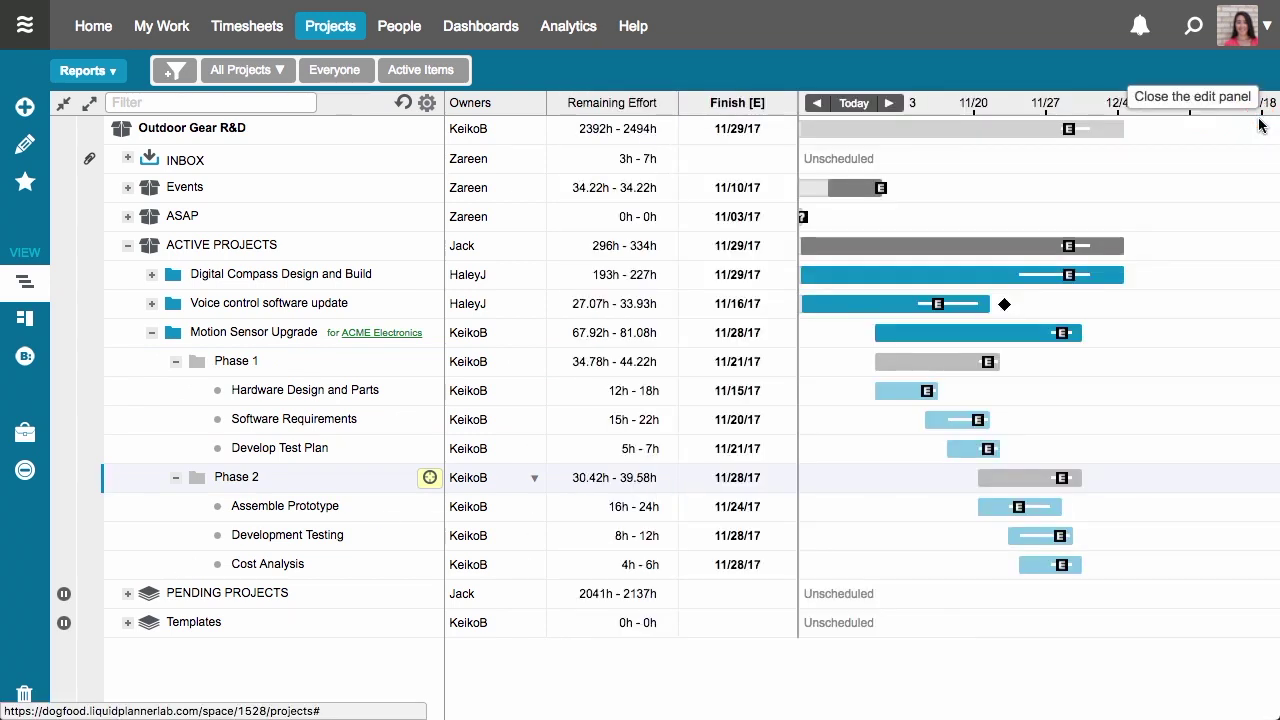